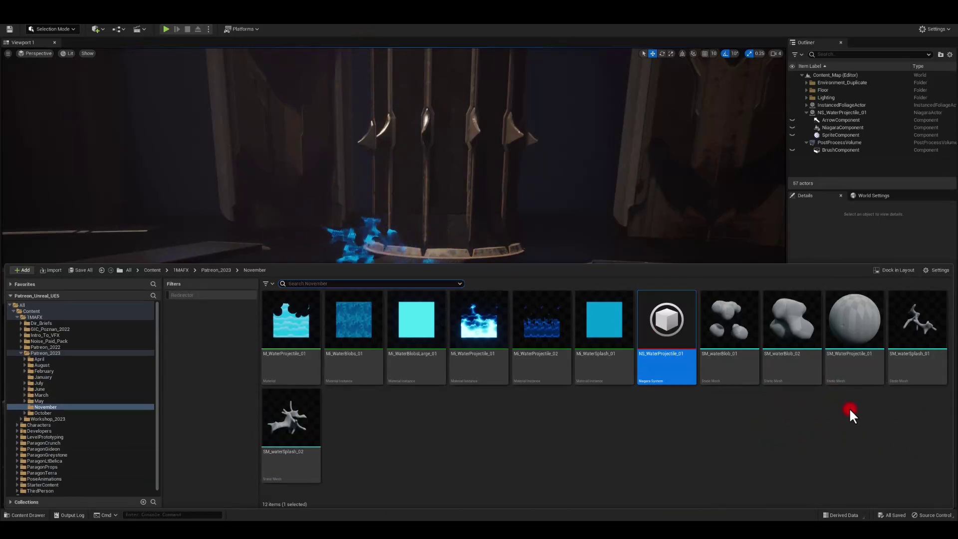
mouse_move(785, 323)
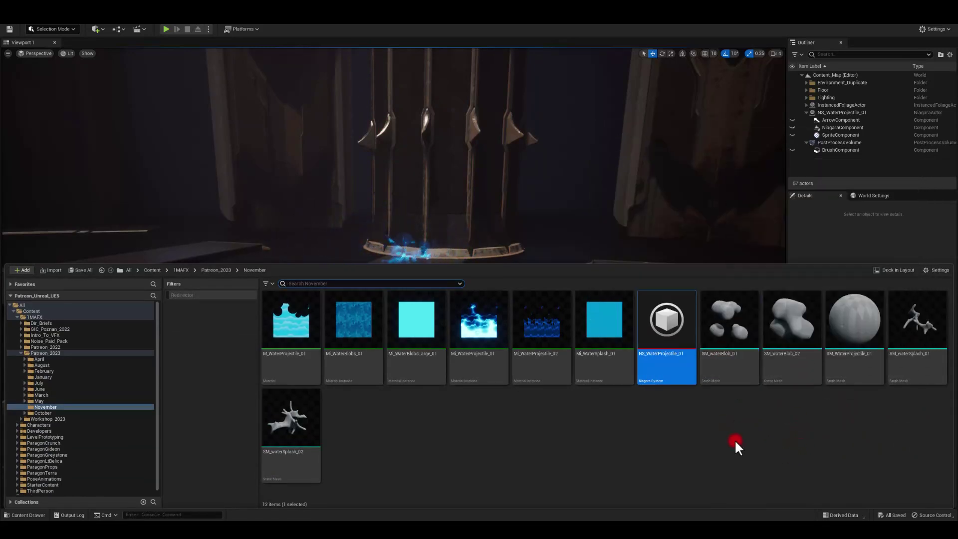
mouse_move(914, 327)
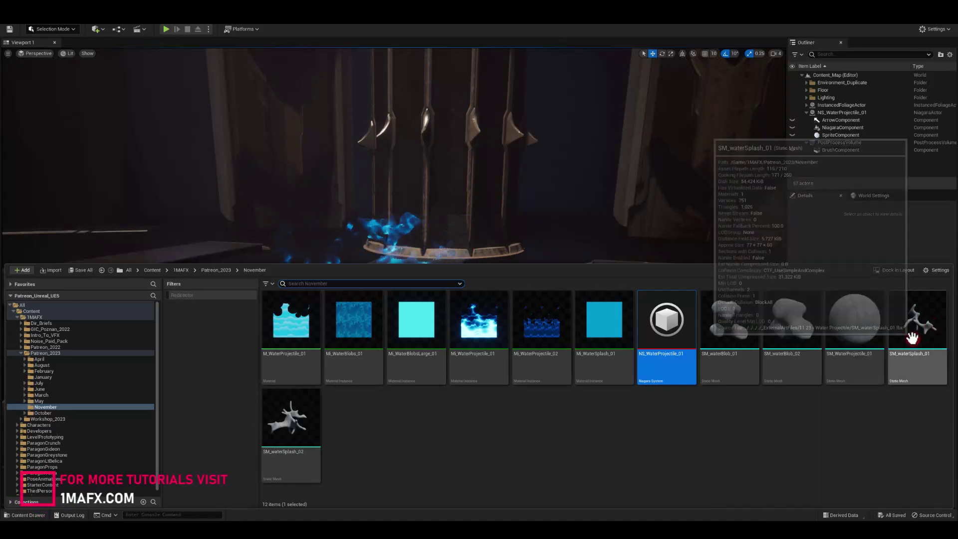
right_drag(459, 196, 394, 218)
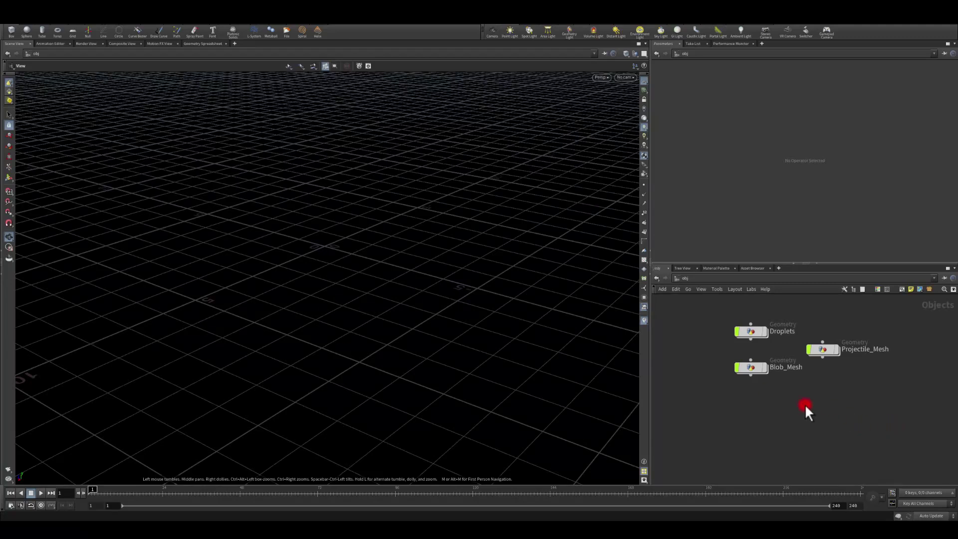
In Houdini, add a new Geometry object below Blob_Mesh and rename it Splashes
key(Tab)
text(geo)
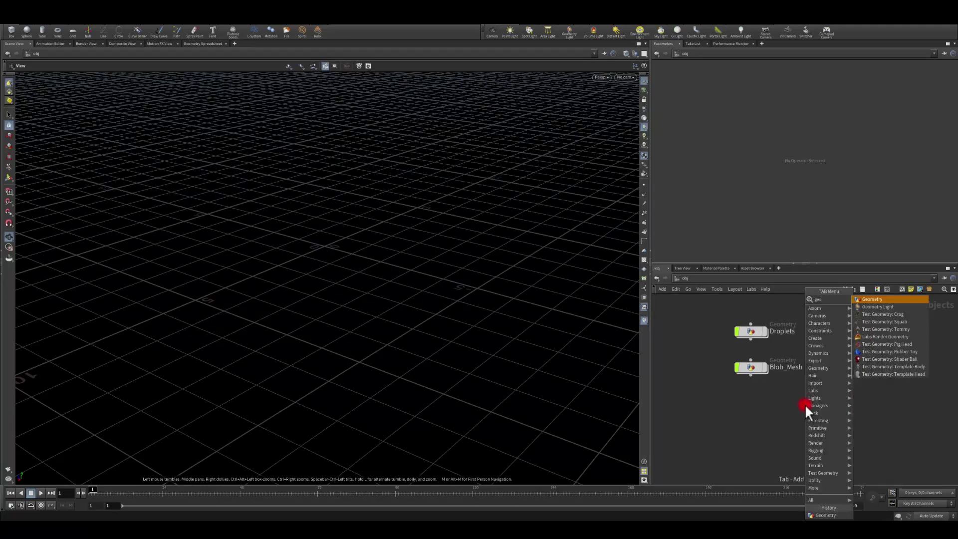
key(Return)
click(804, 403)
drag(794, 397, 761, 413)
double_click(789, 415)
text(Spl)
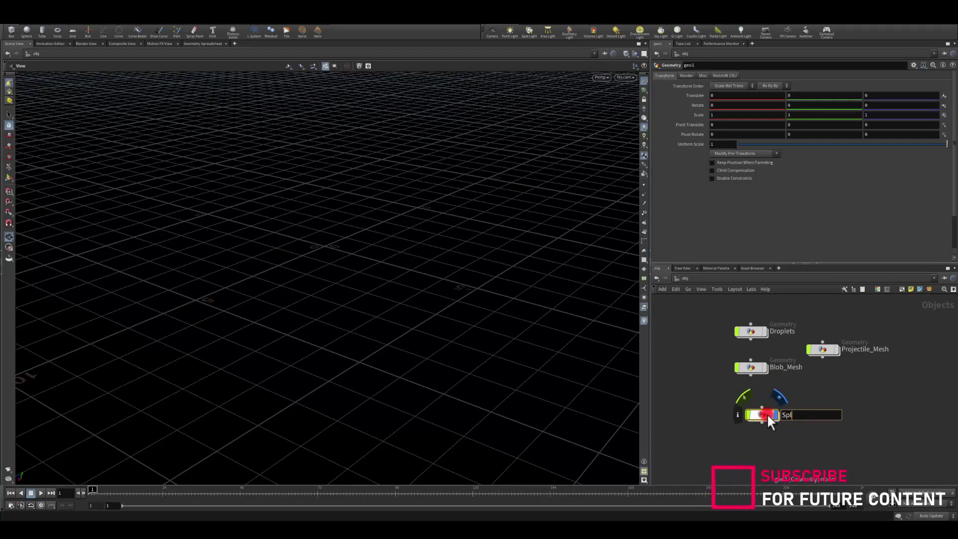
text(ashes)
key(Return)
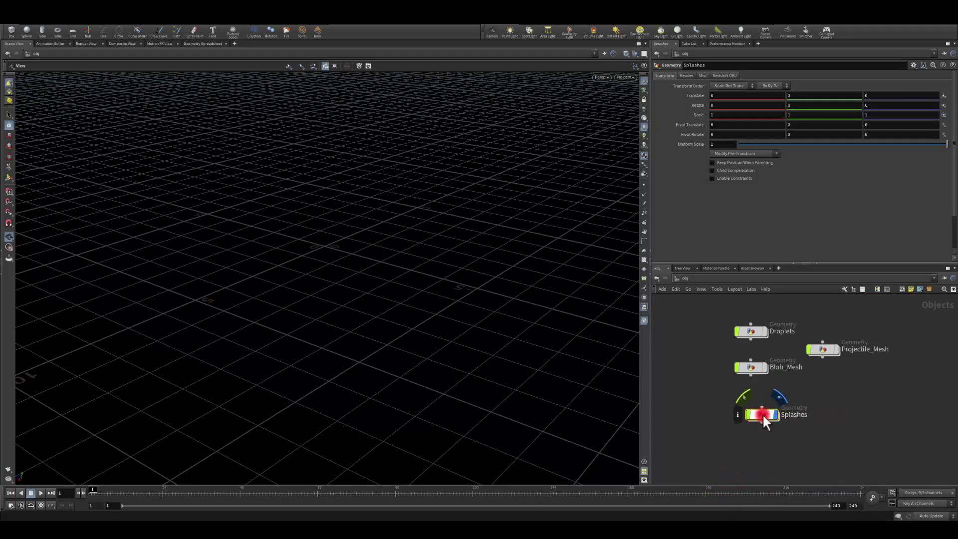
Go inside the Splashes object, add a Sphere node and set its primitive type to Polygon
double_click(763, 414)
key(Tab)
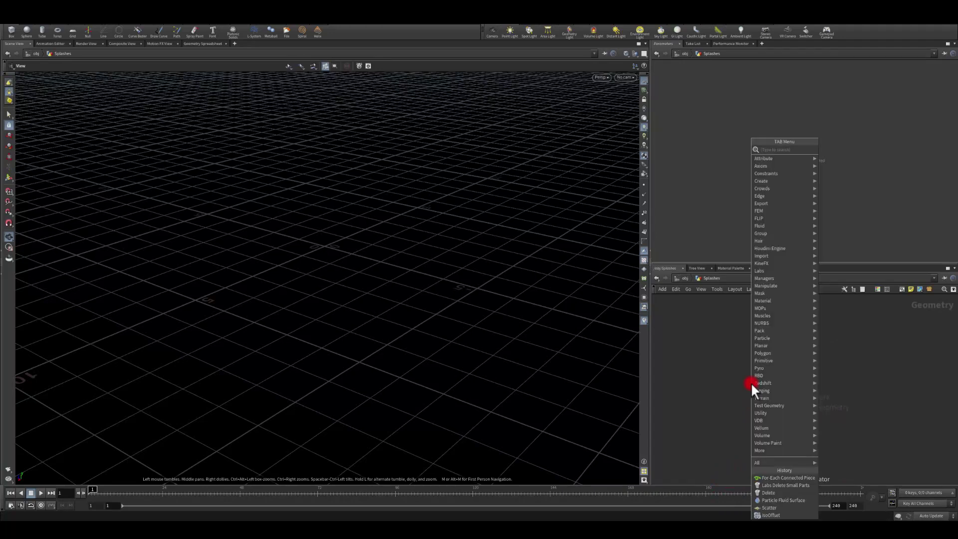
text(spher)
key(Return)
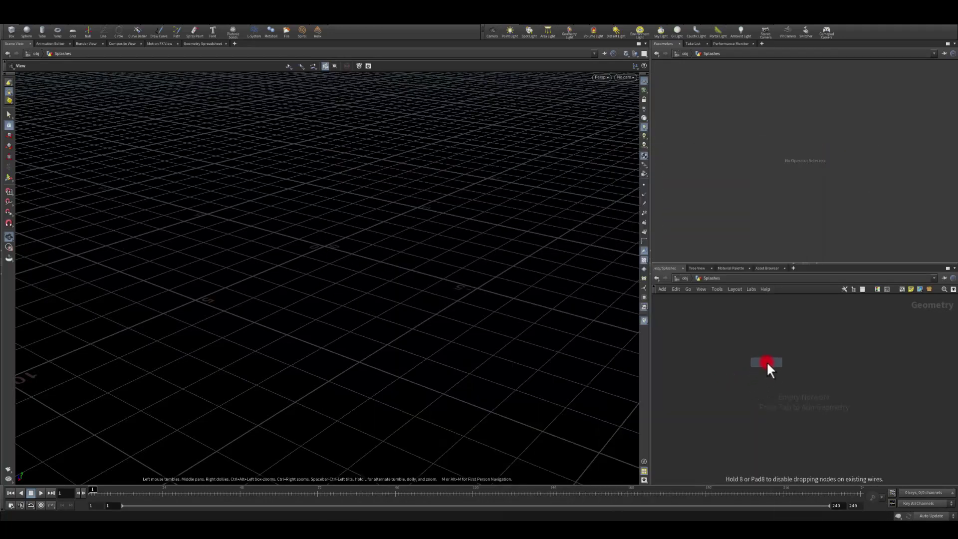
click(766, 361)
click(708, 75)
click(723, 89)
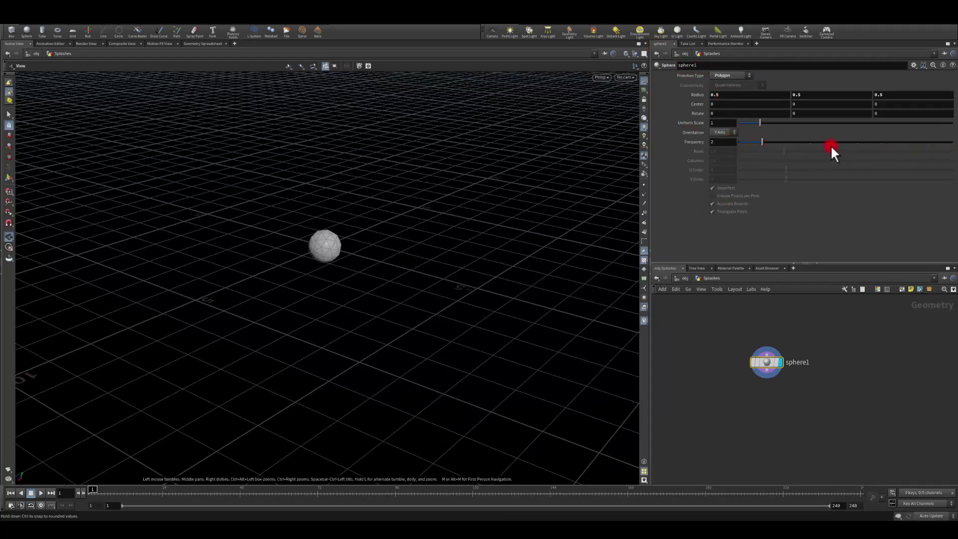
Set the sphere's Frequency to 30 and frame it in the viewport
drag(763, 143, 954, 143)
text(30)
key(Return)
key(f)
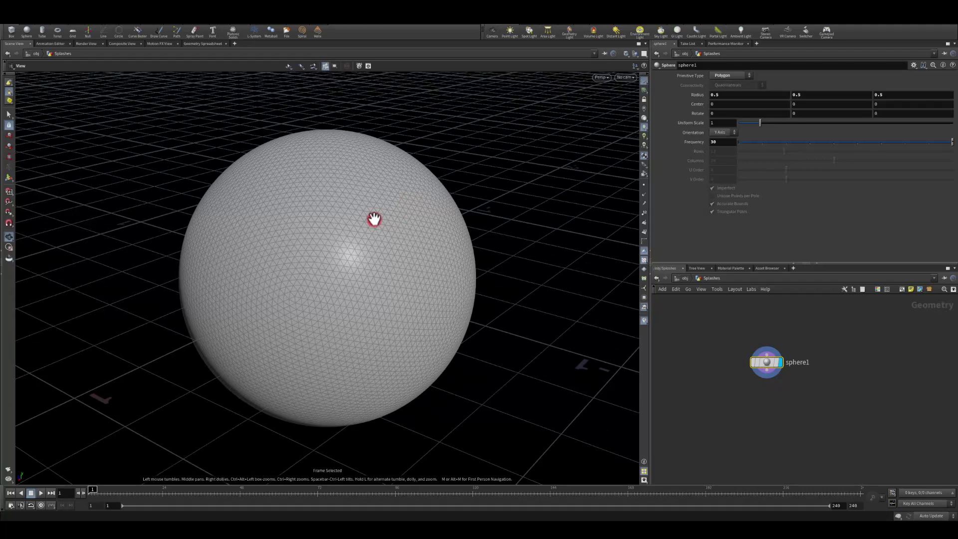
Add a Mountain node connected to the sphere's output
middle_drag(737, 409, 735, 380)
drag(758, 341, 754, 374)
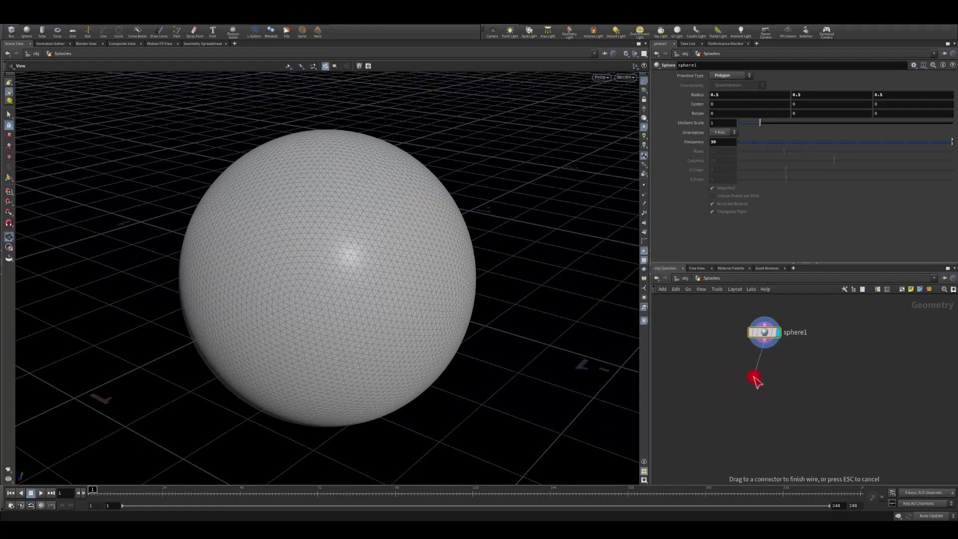
key(Tab)
text(moun)
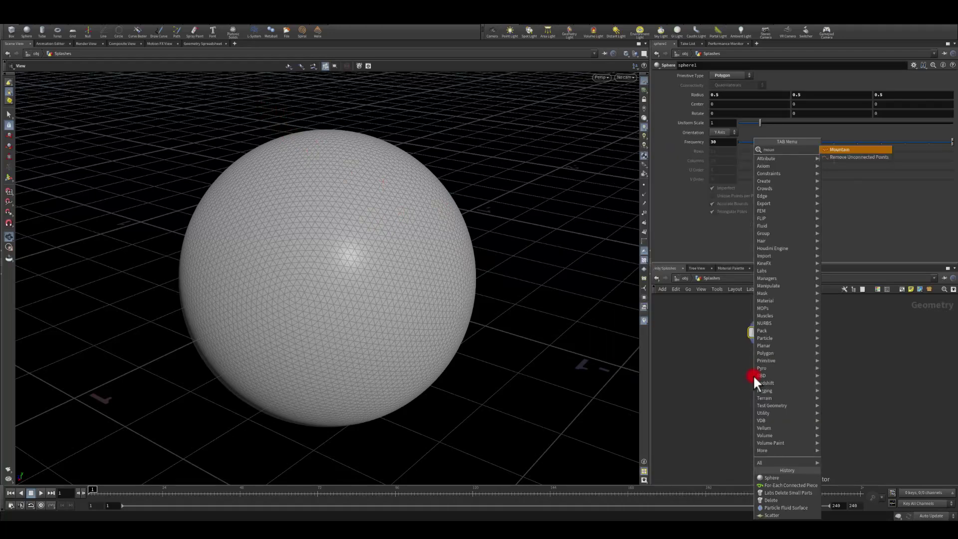
key(Return)
click(762, 374)
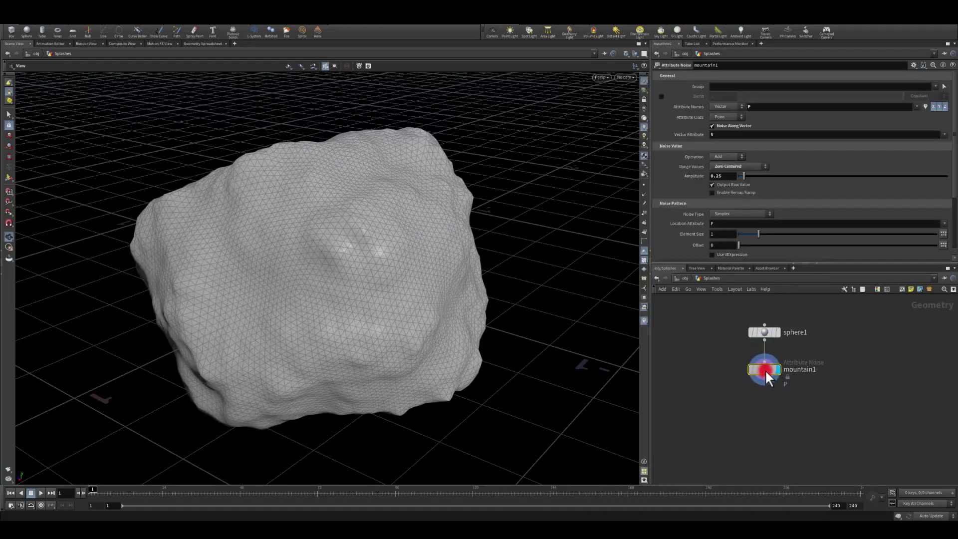
Set the mountain noise Amplitude to 4
click(728, 156)
click(725, 169)
double_click(725, 175)
text(4)
key(Return)
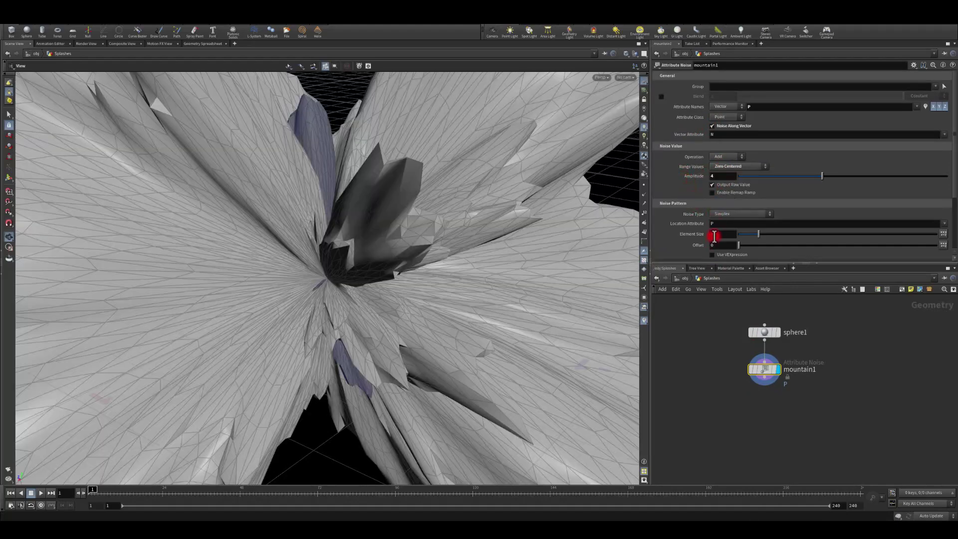
Change the mountain's noise type to Worley Cellular F1 and set its Element Size to 0.5
click(716, 215)
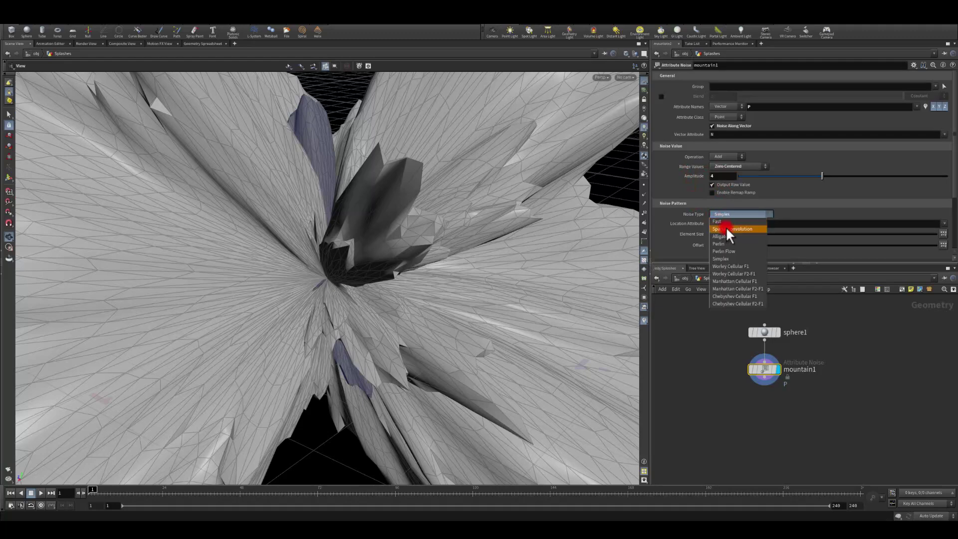
click(726, 266)
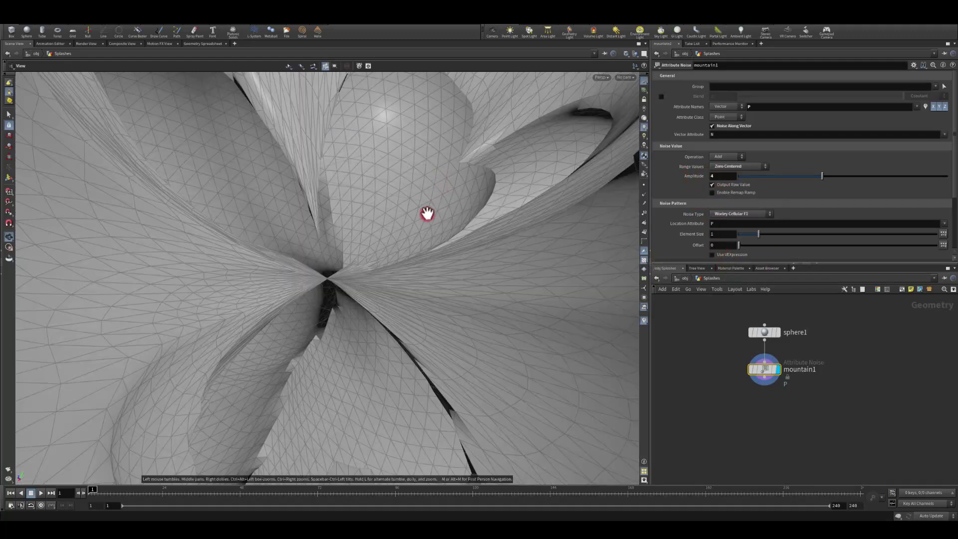
key(f)
mouse_move(393, 229)
mouse_down()
mouse_move(410, 240)
mouse_move(397, 229)
mouse_move(439, 212)
mouse_move(359, 246)
mouse_move(358, 238)
mouse_move(434, 226)
mouse_move(368, 235)
mouse_move(387, 234)
mouse_up()
drag(717, 235, 682, 234)
text(.5)
key(Return)
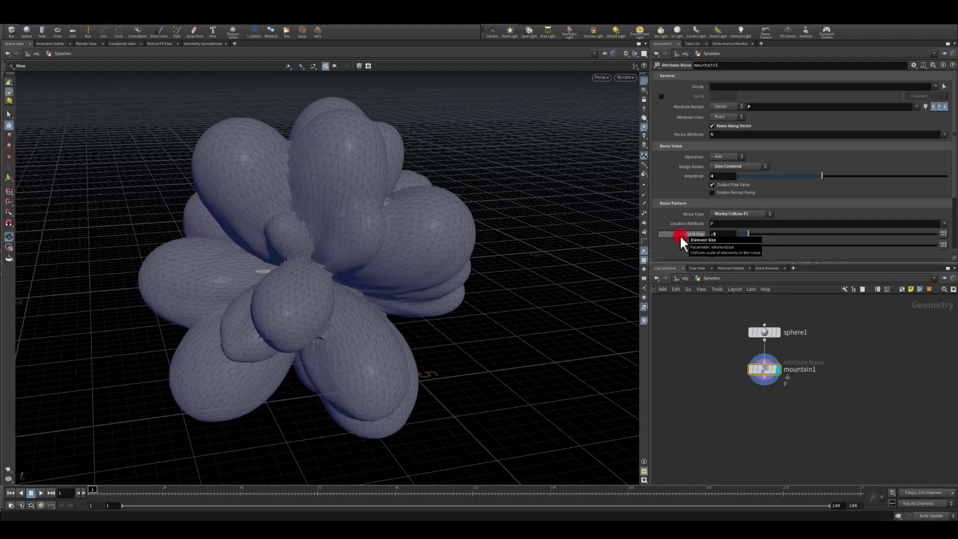
Add an IsoOffset node connected to the mountain's output and set its Uniform Sampling Divs to 50
drag(450, 229, 494, 254)
middle_click(759, 342)
middle_drag(735, 388, 738, 342)
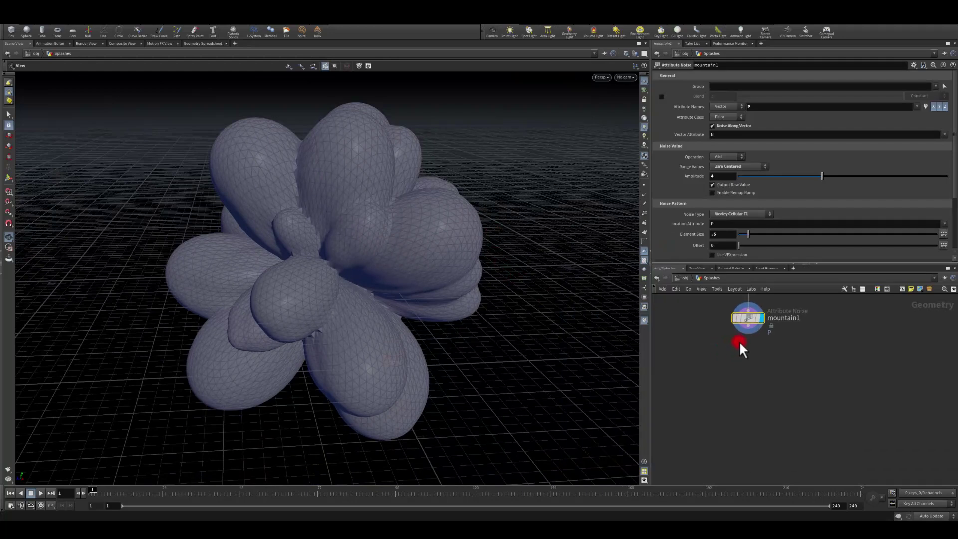
click(753, 333)
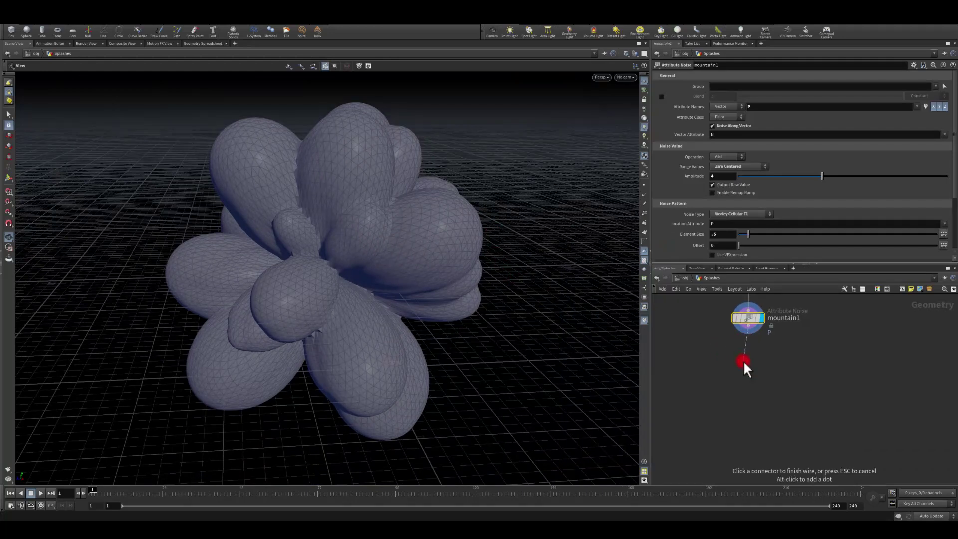
click(743, 361)
text(iso)
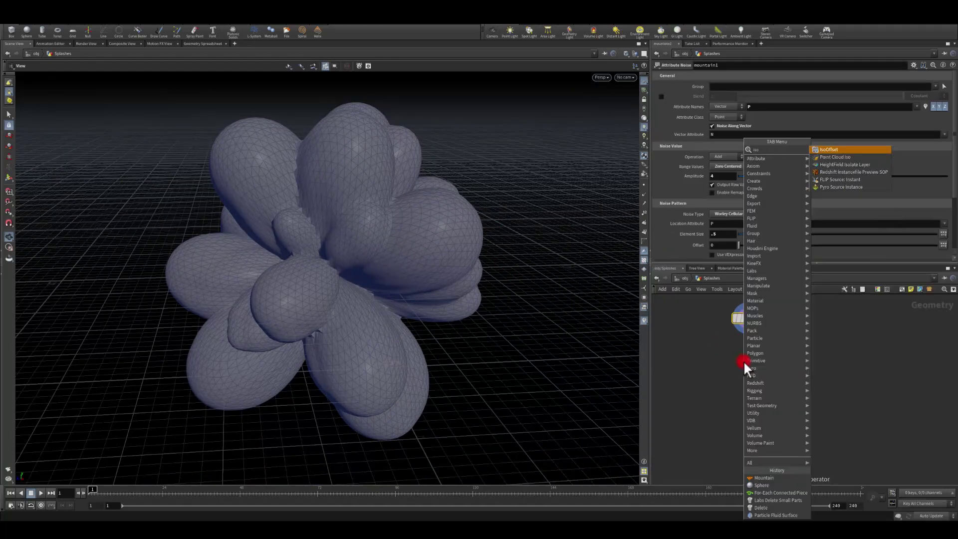
key(Return)
click(756, 360)
click(717, 133)
text(50)
key(Return)
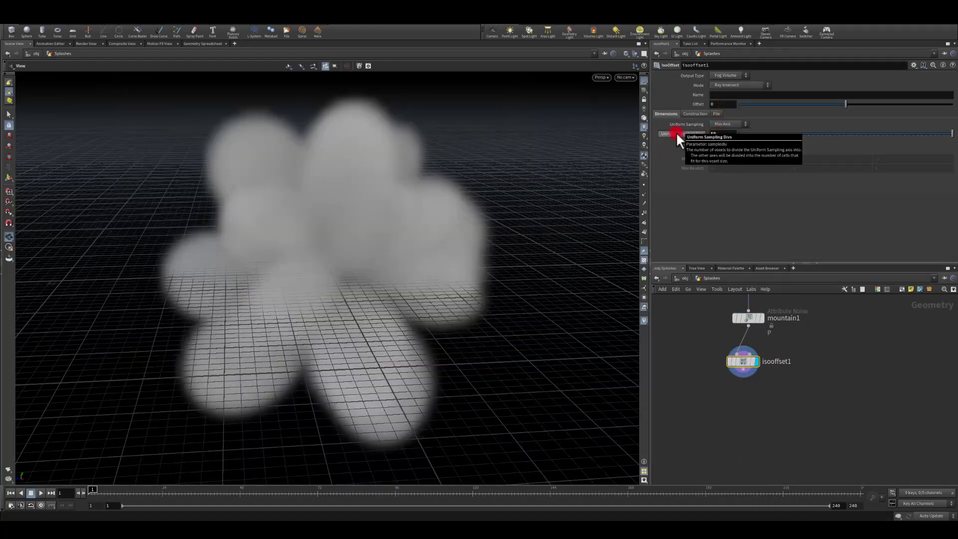
Add a Scatter node below the IsoOffset node to fill its fog volume with points
key(Tab)
text(scat)
key(Return)
click(738, 394)
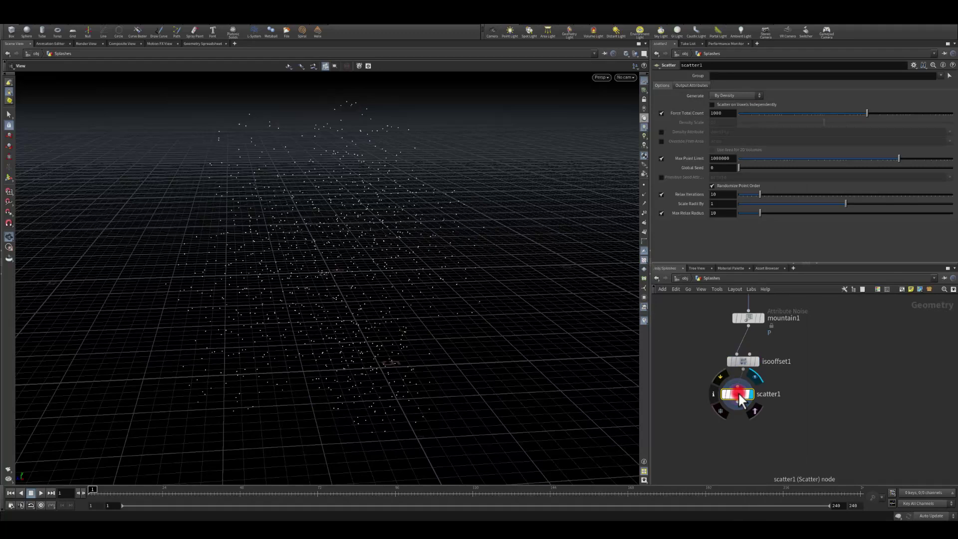
Set the scatter's Relax Iterations to 65, Max Relax Radius to 59.5 and Scale Radii By to 0.431
click(717, 289)
click(726, 113)
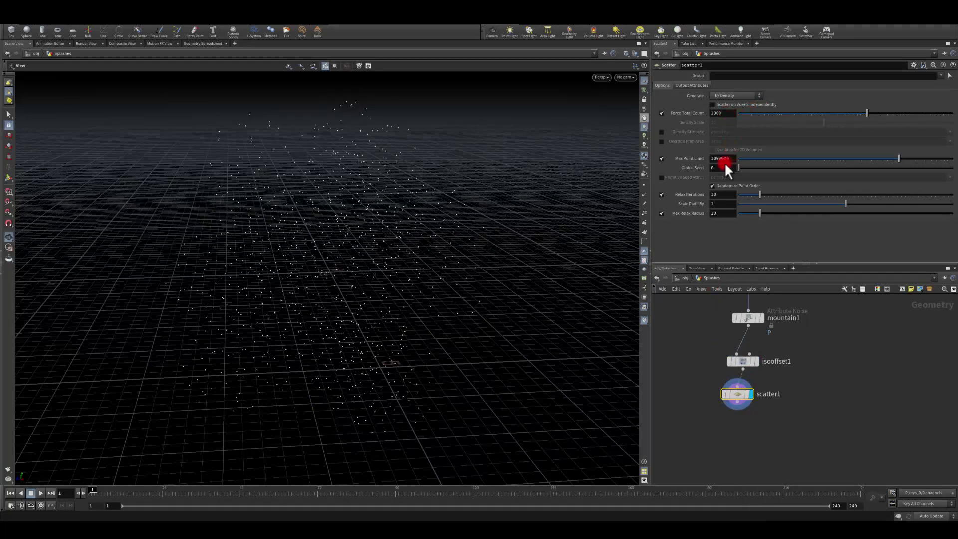
drag(864, 213, 879, 194)
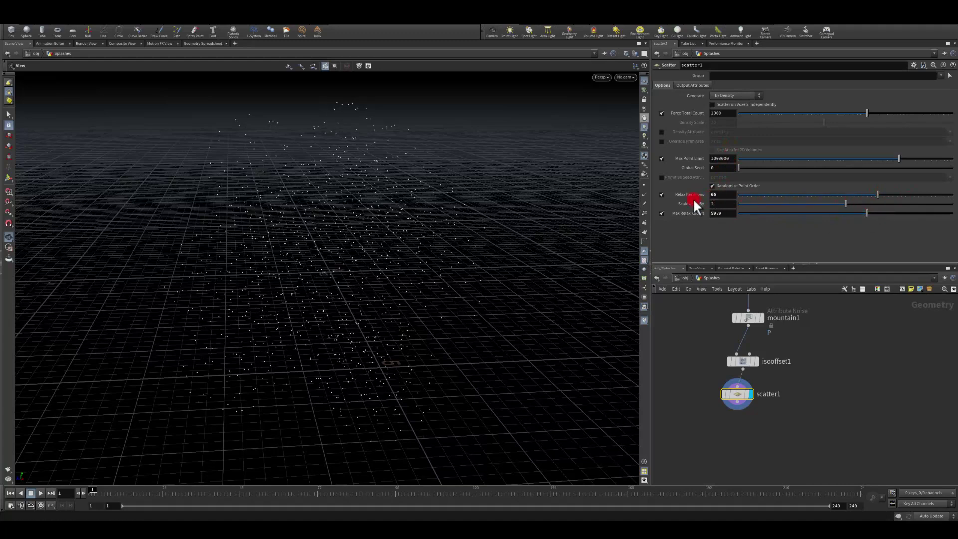
drag(846, 204, 786, 203)
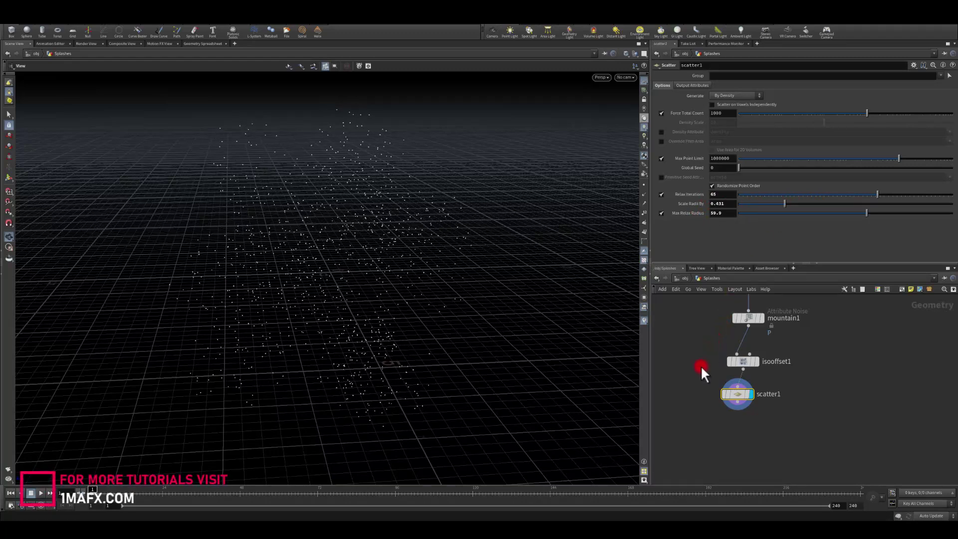
Add a Particle Fluid Surface node connected to the scatter's output and place it directly below the scatter node
middle_drag(710, 396, 716, 331)
click(746, 338)
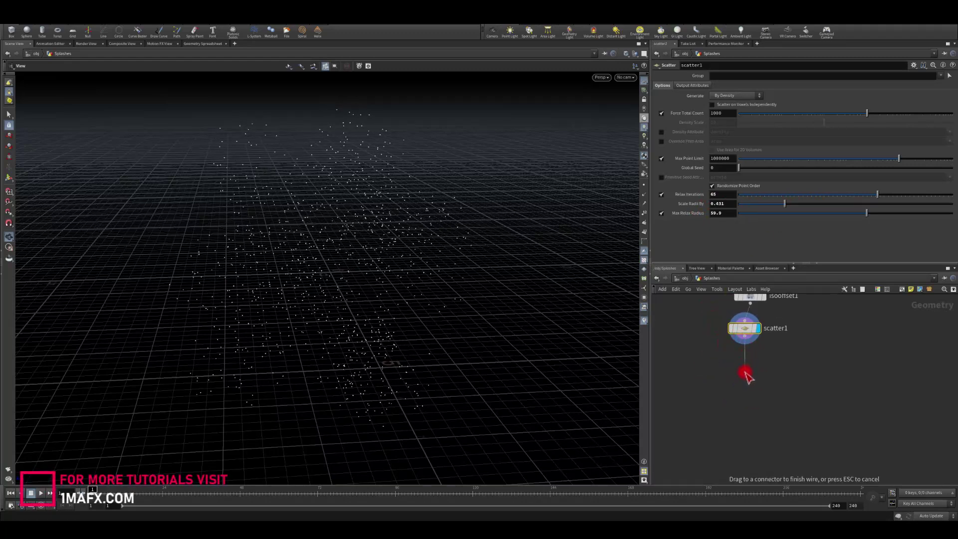
click(716, 355)
text(flui)
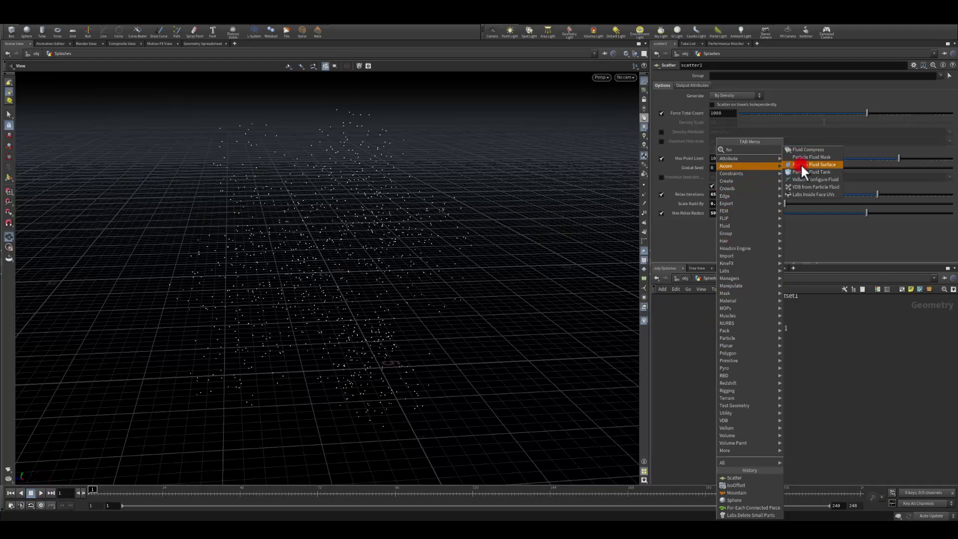
click(801, 164)
click(724, 360)
click(731, 358)
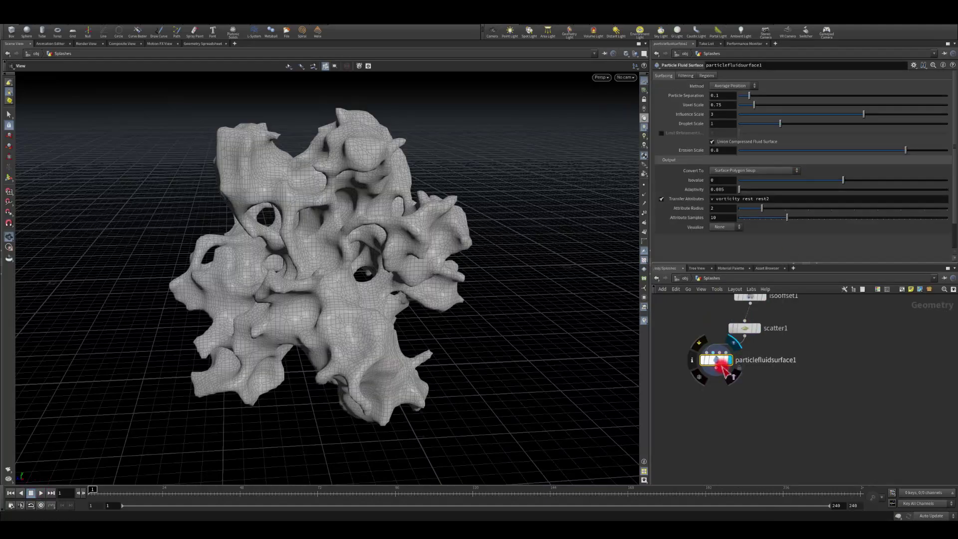
drag(722, 360, 747, 365)
Set the fluid surface's Particle Separation to 0.05 and its Voxel Scale to 0.4
drag(503, 187, 474, 210)
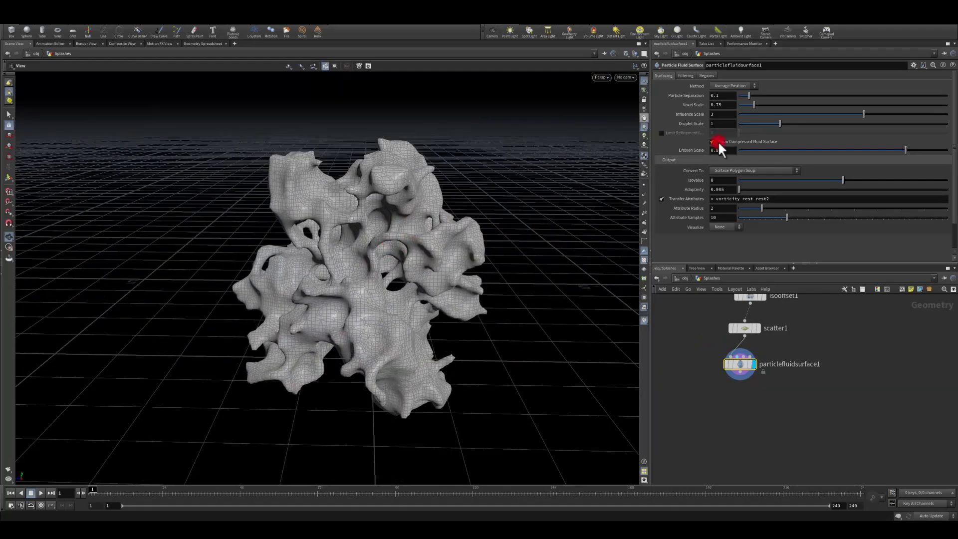
click(726, 95)
click(723, 106)
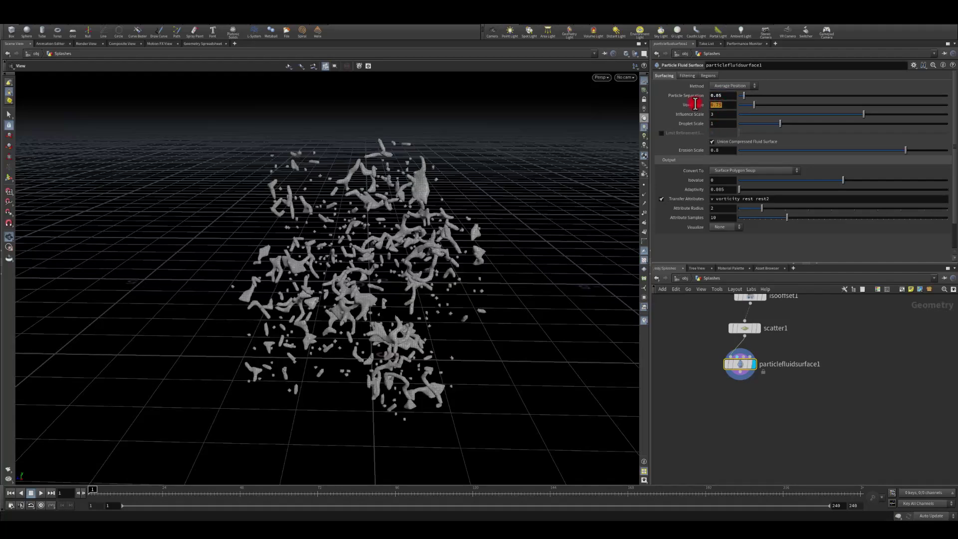
mouse_move(387, 218)
mouse_down()
mouse_move(291, 242)
mouse_move(323, 269)
mouse_move(398, 239)
mouse_move(444, 240)
mouse_move(397, 231)
mouse_up()
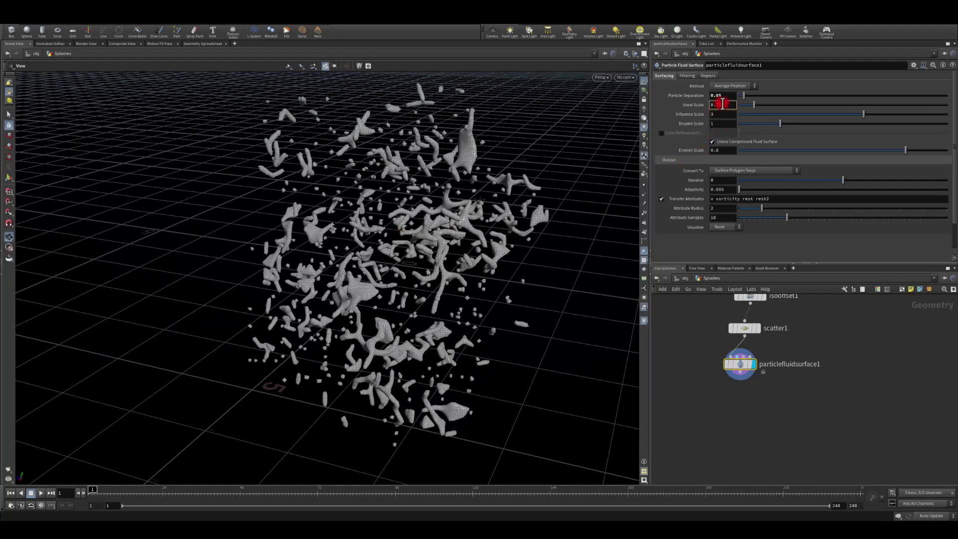
key(BackSpace)
key(BackSpace)
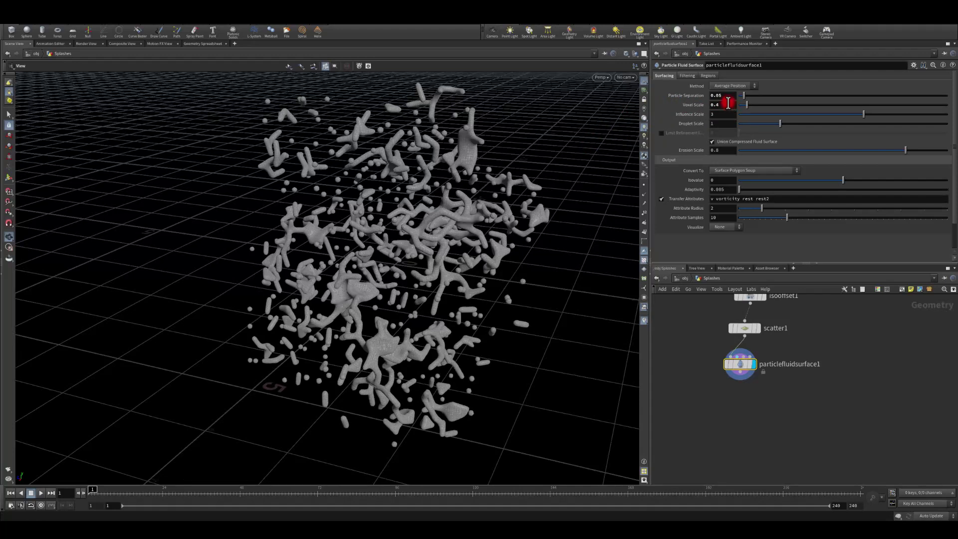
Try an Influence Scale of 4 on the fluid surface and inspect the mesh from another angle
mouse_move(289, 219)
mouse_down()
mouse_move(417, 203)
mouse_move(343, 220)
mouse_move(202, 200)
mouse_move(229, 205)
mouse_move(297, 178)
mouse_move(453, 167)
mouse_up()
double_click(723, 118)
text(4)
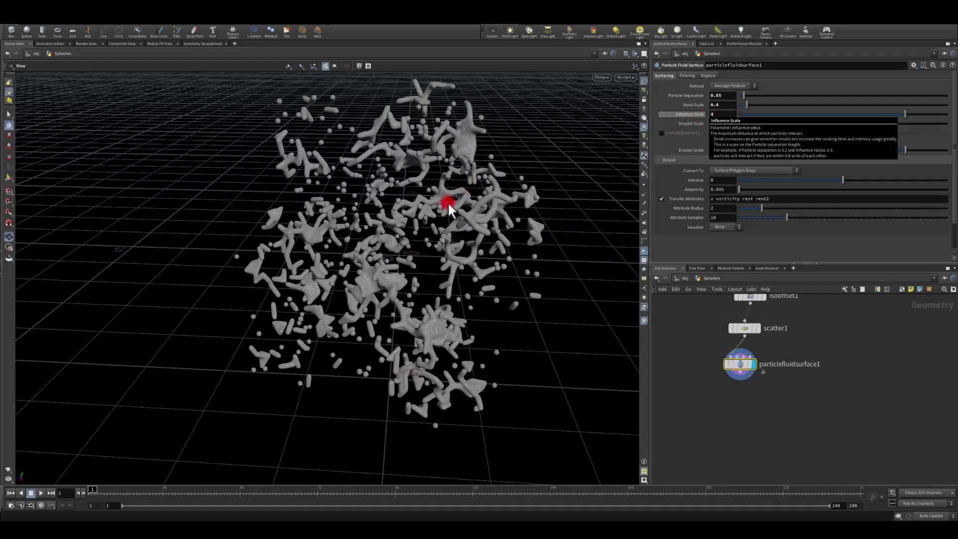
drag(391, 218, 343, 214)
Set the fluid surface's Influence Scale to 3.5
drag(724, 115, 703, 114)
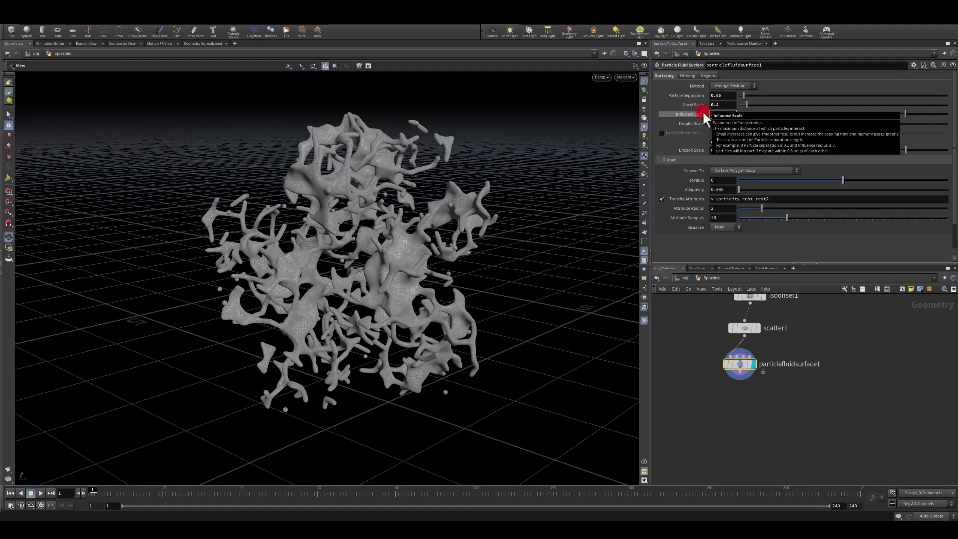
text(3.5)
key(Return)
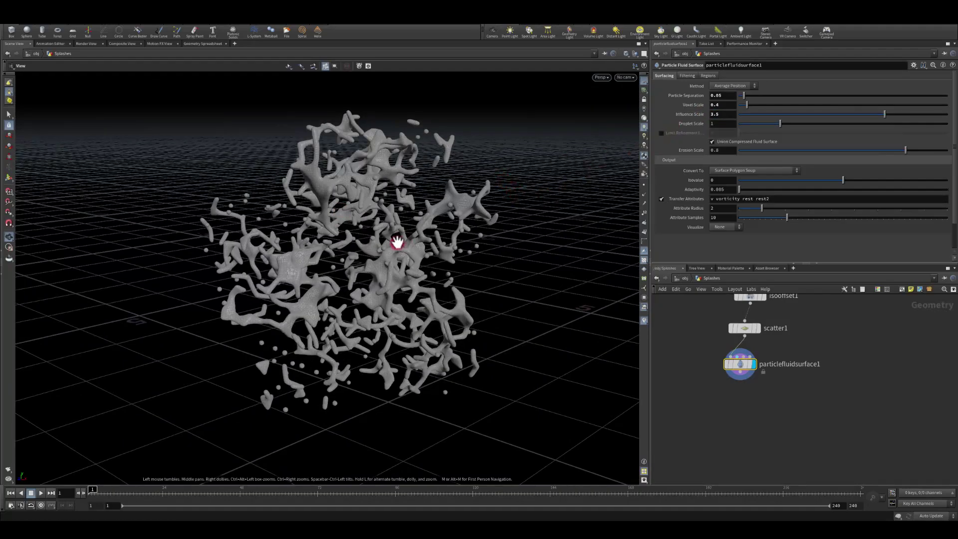
Add a Labs Delete Small Parts node connected to the fluid surface's output and place it directly below
drag(393, 241, 381, 296)
drag(333, 236, 397, 244)
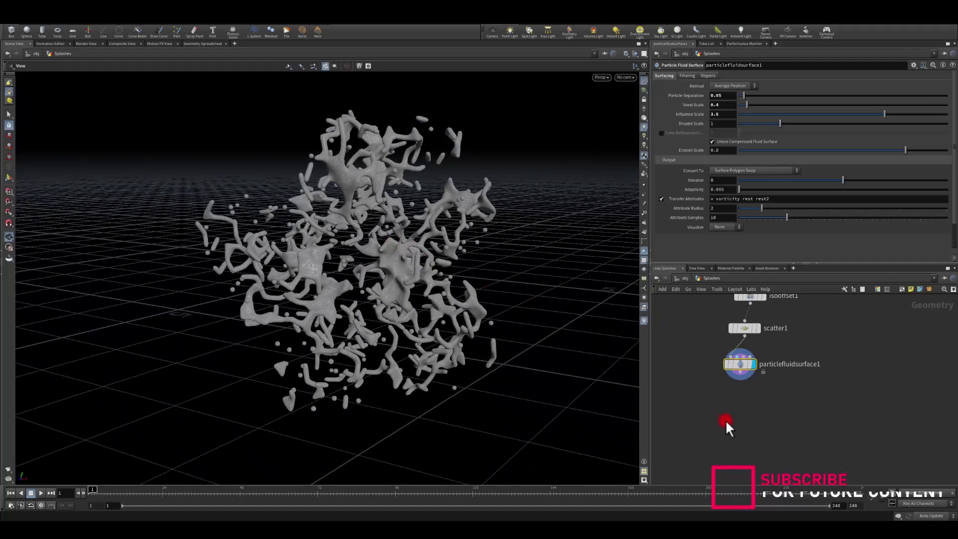
middle_drag(732, 399, 738, 361)
click(745, 343)
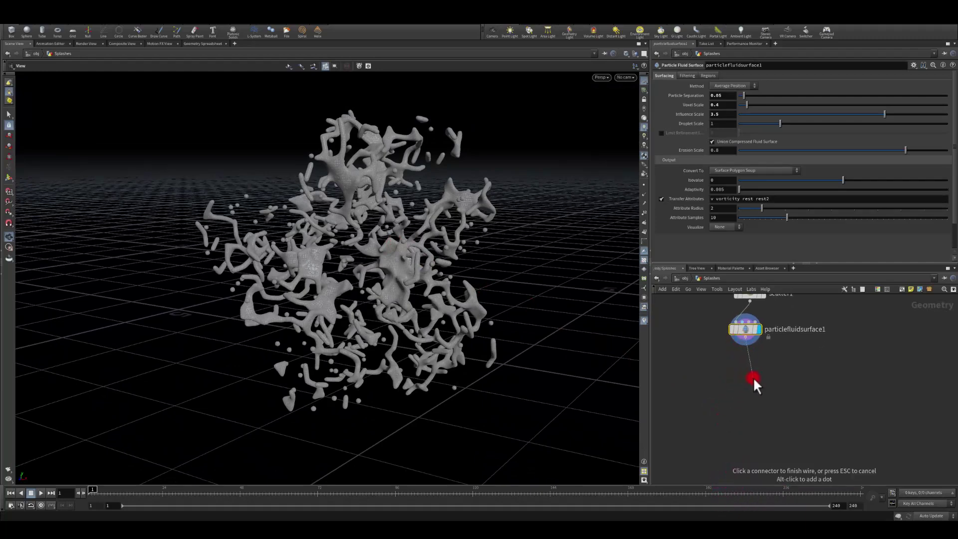
key(Tab)
text(small p)
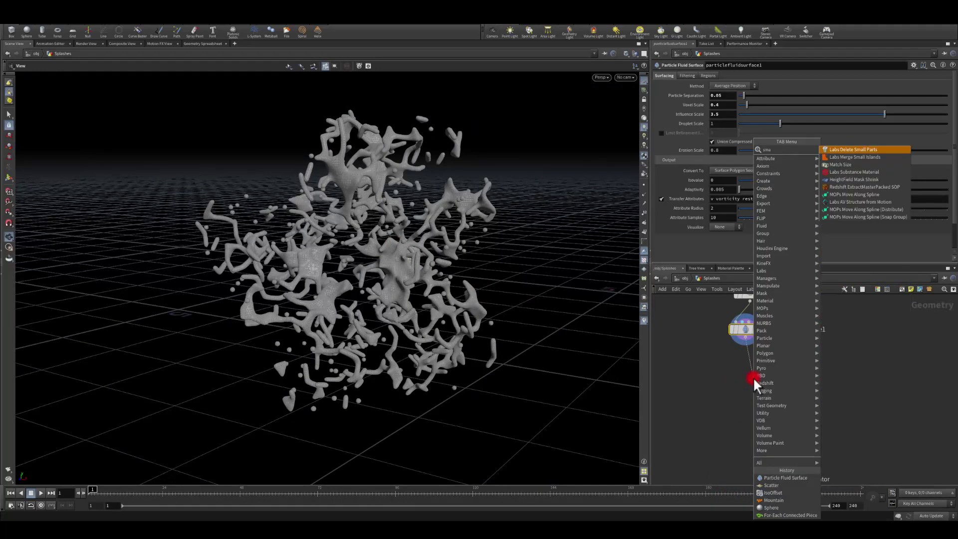
click(842, 148)
drag(754, 379, 747, 364)
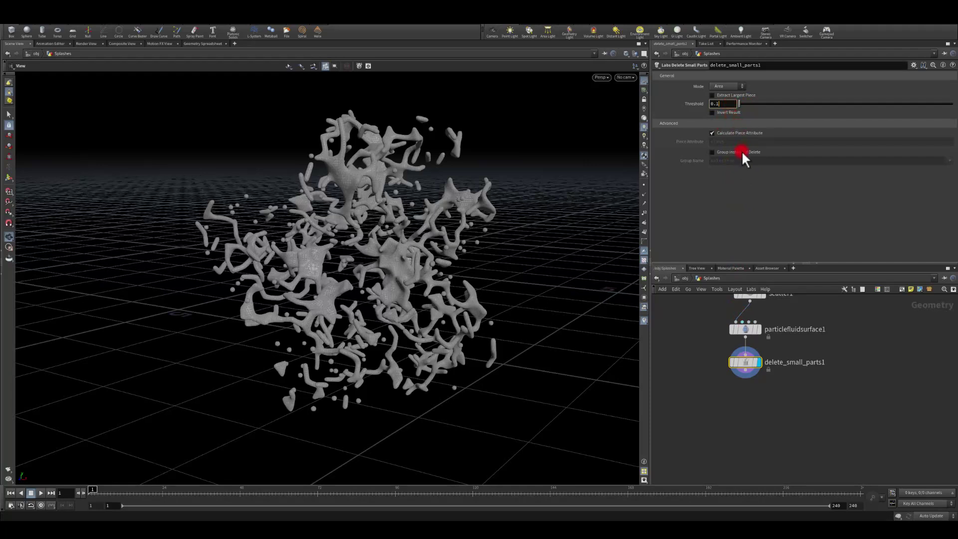
Try a Threshold of 0.2 on the Delete Small Parts node
key(BackSpace)
text(2)
key(Return)
Set the Particle Fluid Surface node's Convert To option to Surface Polygons
click(744, 328)
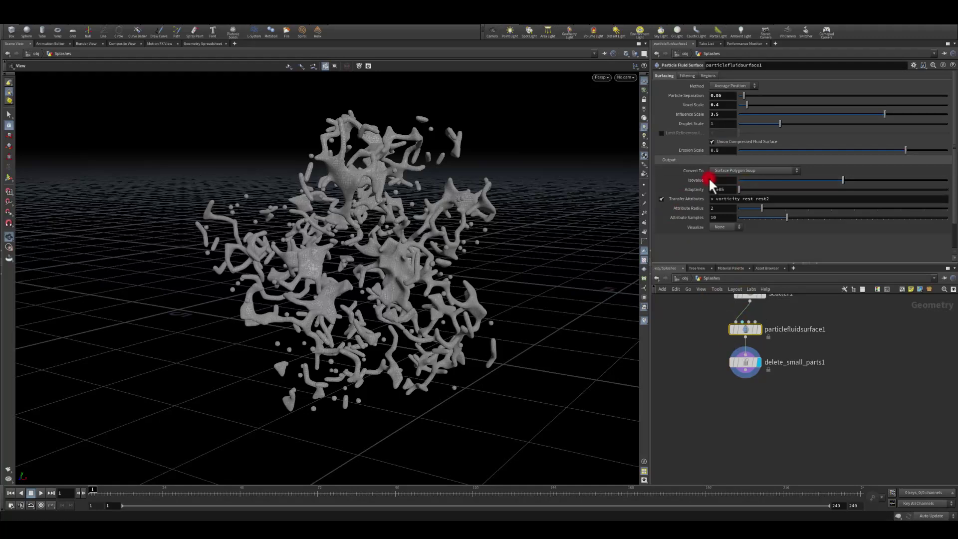
click(723, 171)
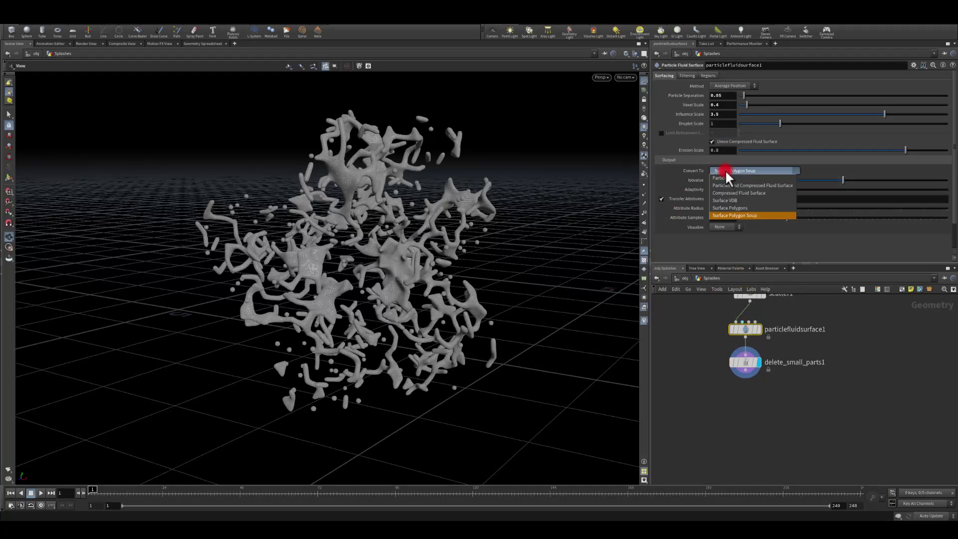
click(724, 207)
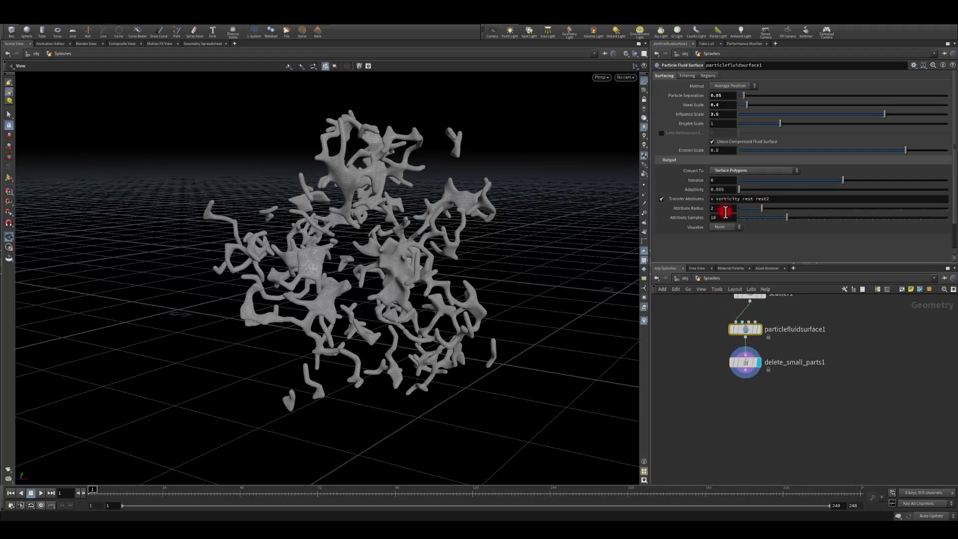
Set the Delete Small Parts node's Threshold to 0.4 and check the remaining pieces from other angles
click(746, 364)
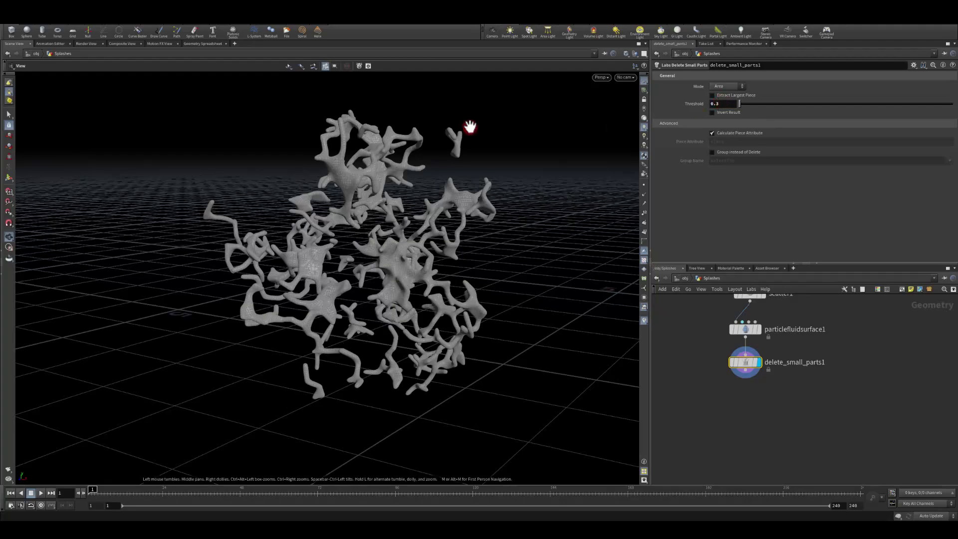
drag(456, 205, 304, 205)
click(712, 114)
text(4)
key(Return)
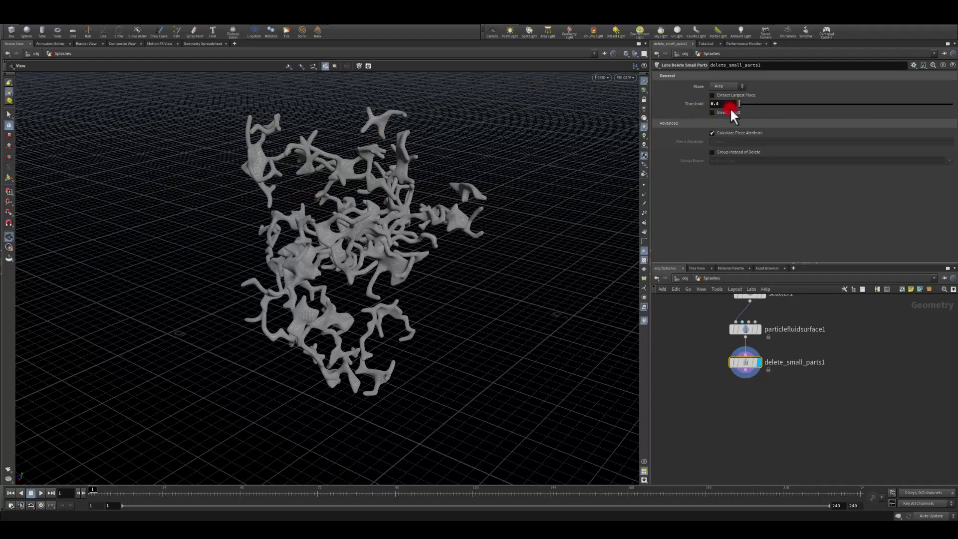
drag(446, 193, 608, 353)
Add a For-Each Connected Piece block fed by the Delete Small Parts output
middle_drag(732, 411, 751, 363)
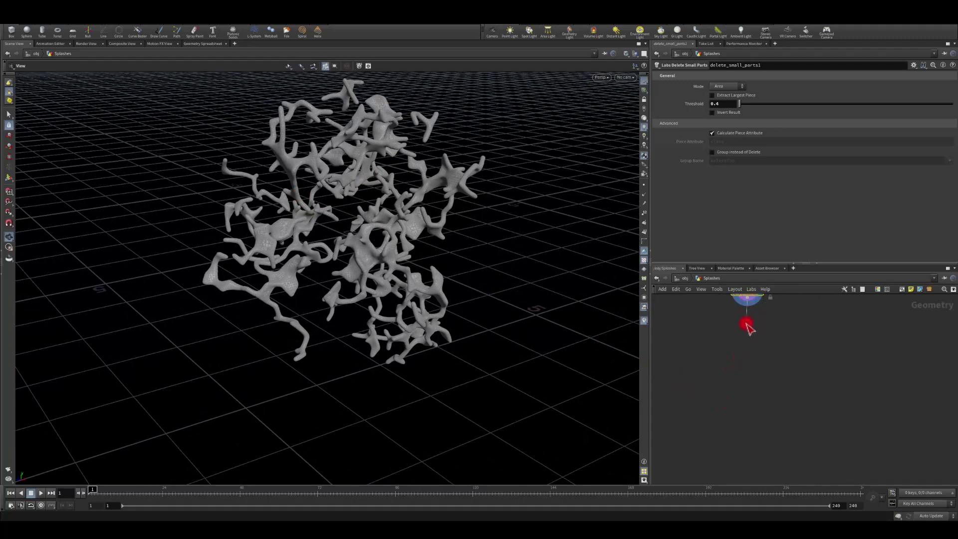
key(Tab)
text(for ea)
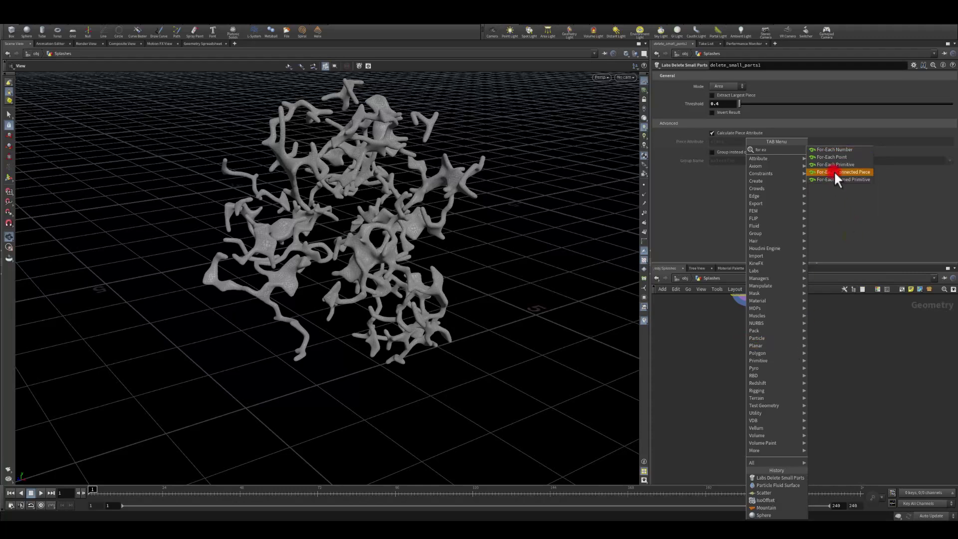
click(834, 172)
Display the For-Each end block and enable its Single Pass at 3 to isolate one splash piece
mouse_move(749, 412)
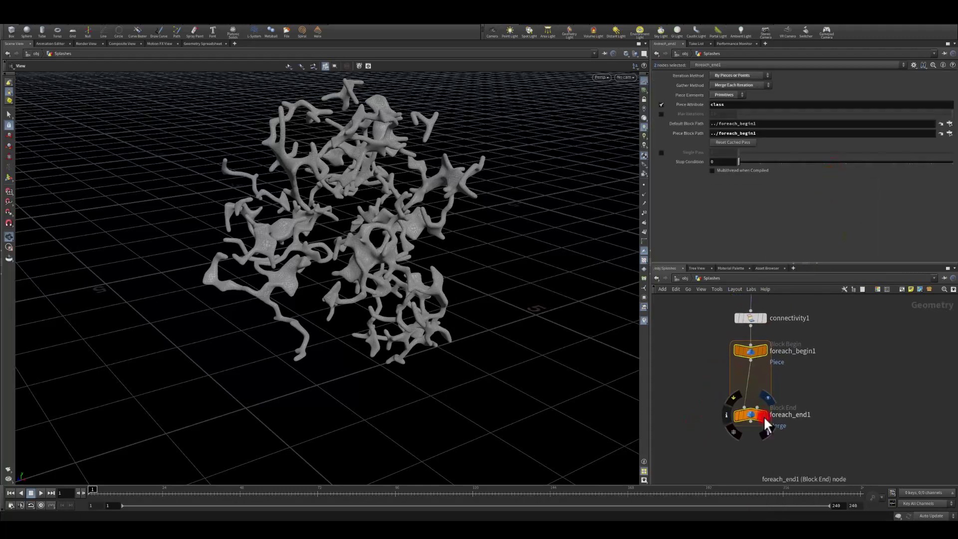
click(661, 152)
drag(740, 152, 811, 161)
Move the For-Each end block further down to make room for nodes inside the loop
middle_drag(735, 436, 727, 351)
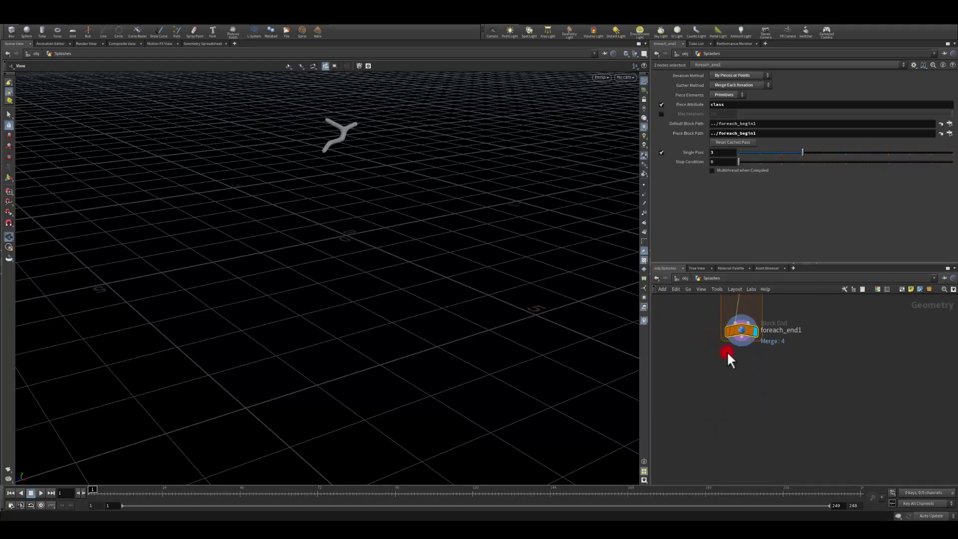
drag(742, 330, 748, 393)
click(700, 374)
middle_drag(699, 374, 695, 331)
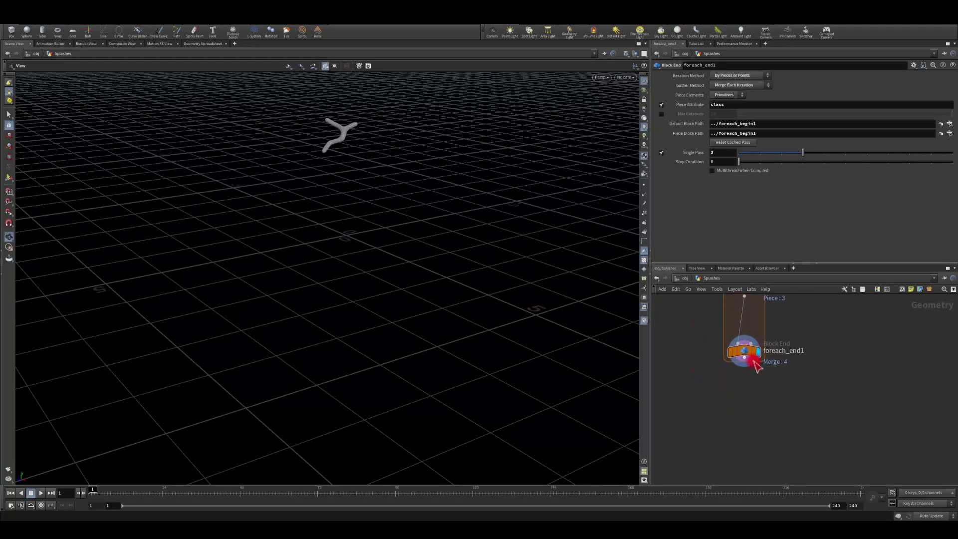
drag(744, 351, 748, 438)
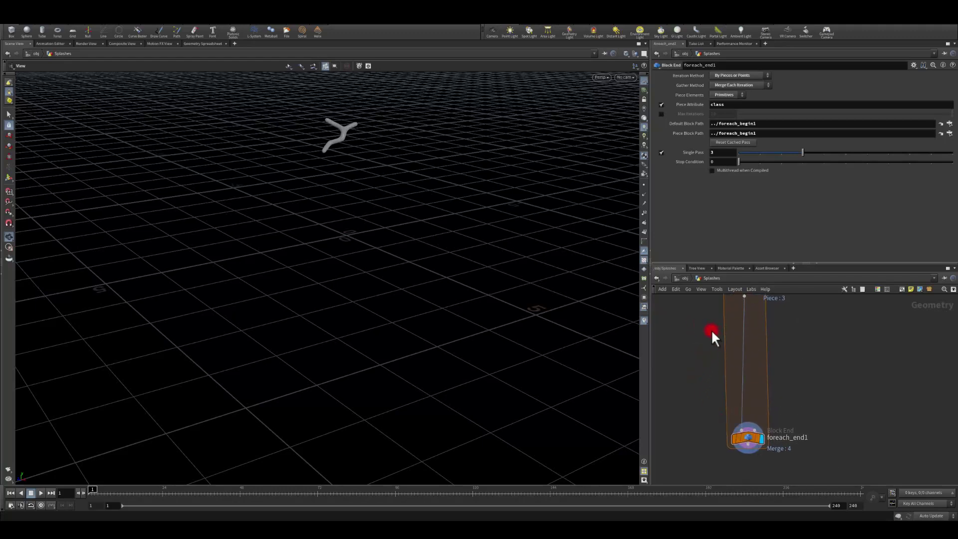
Insert a Labs Axis Align node between the For-Each begin and end blocks and inspect the centred piece
middle_drag(715, 335, 712, 357)
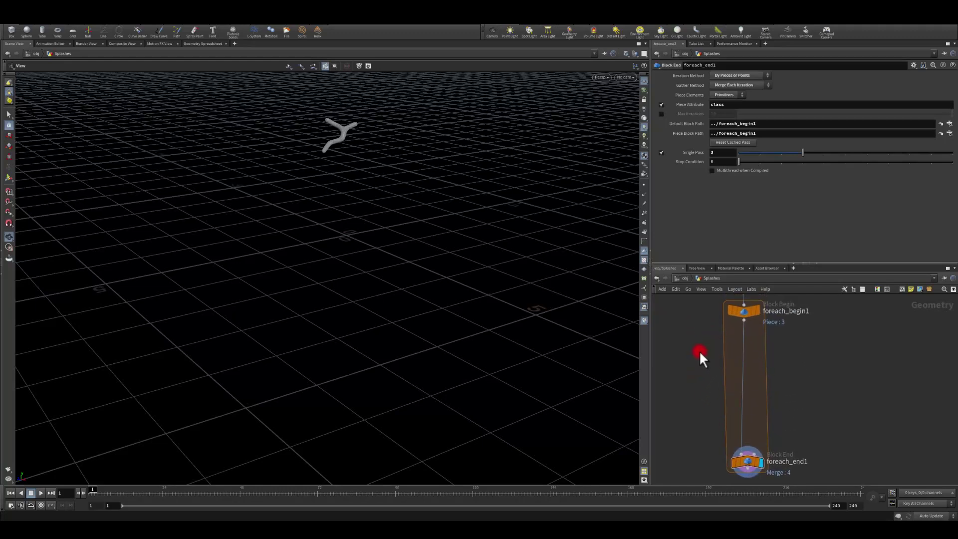
key(Tab)
text(axis)
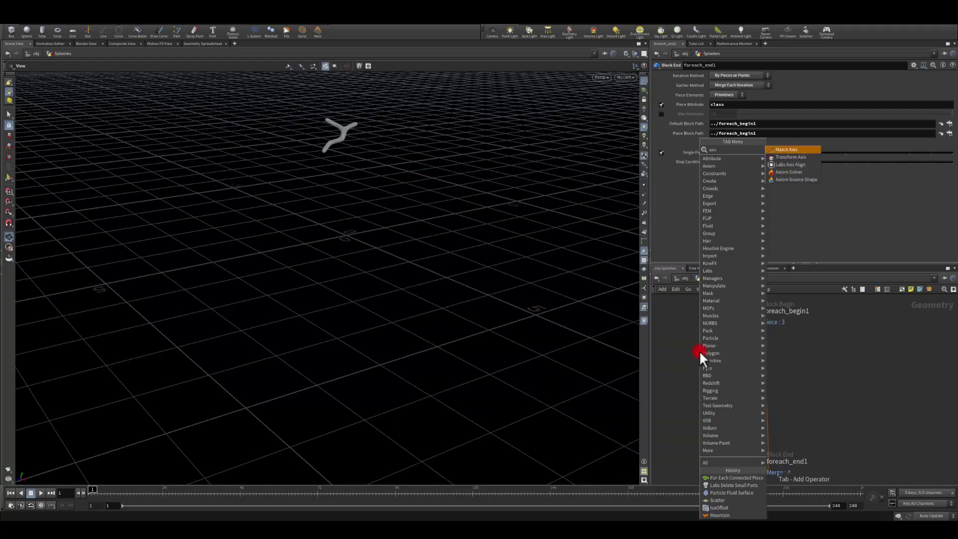
click(792, 163)
click(743, 382)
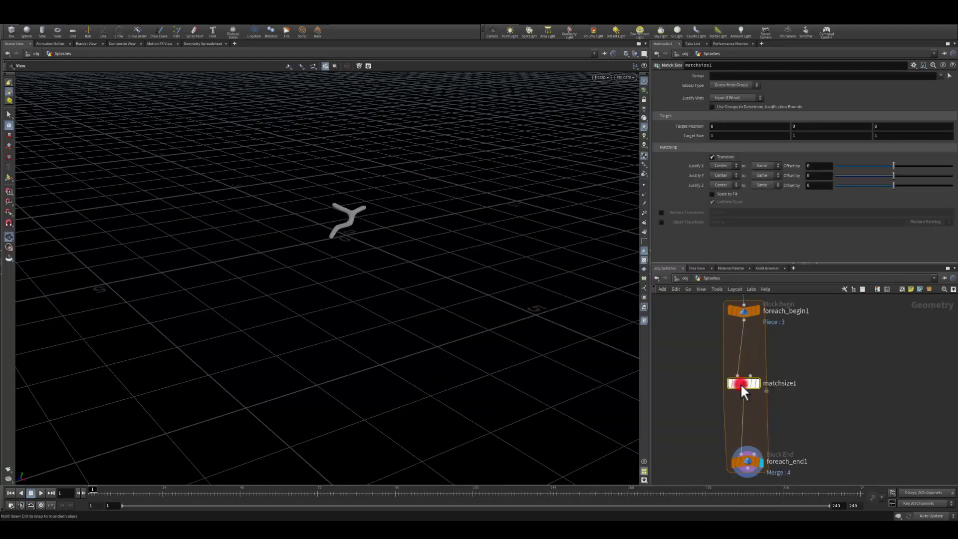
click(721, 198)
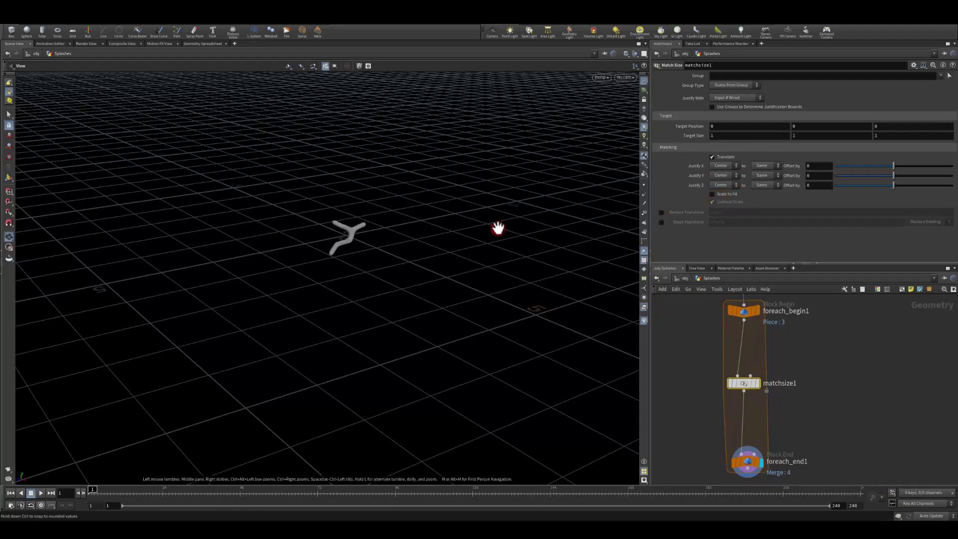
drag(409, 178, 371, 206)
Insert a Remesh node between the Axis Align node and the For-Each end block and display its result
middle_drag(698, 409, 688, 342)
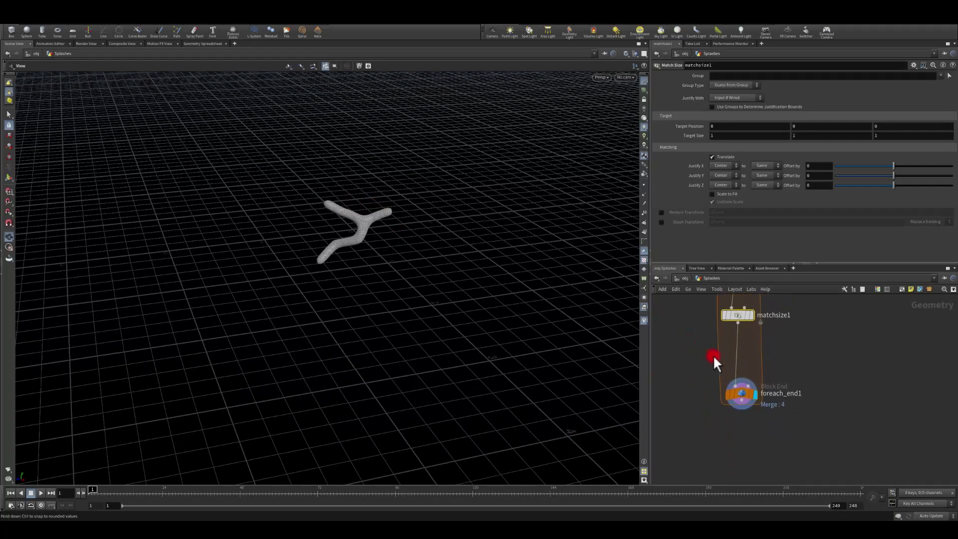
key(Tab)
text(pack)
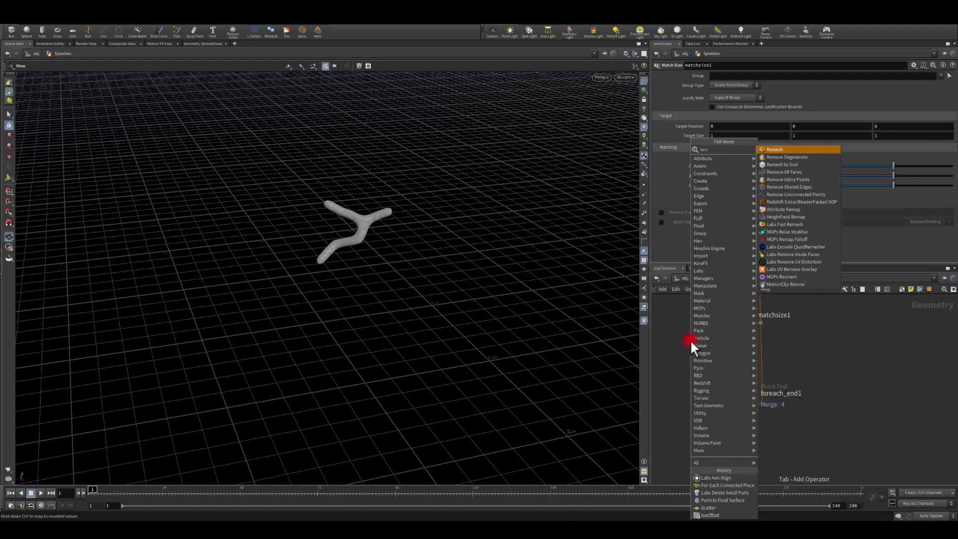
key(Return)
click(737, 346)
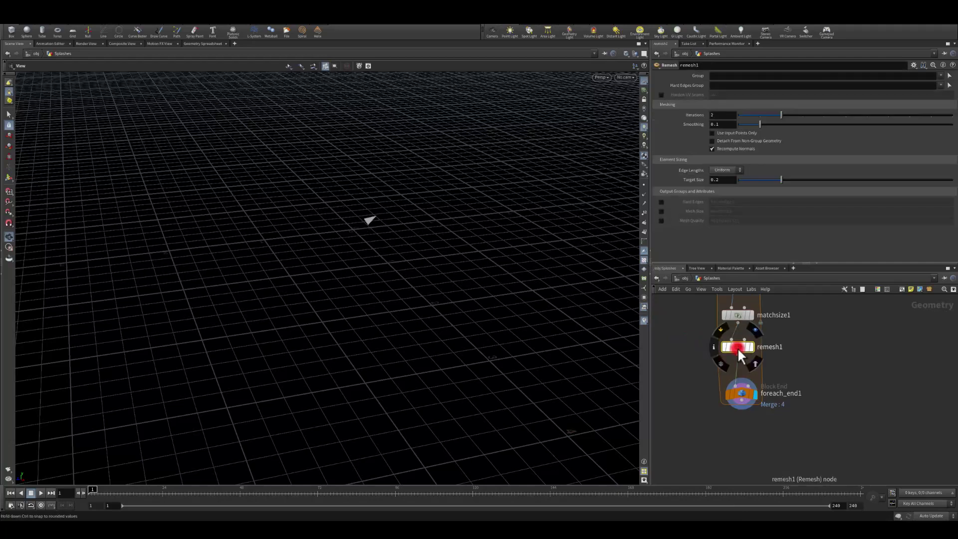
click(752, 347)
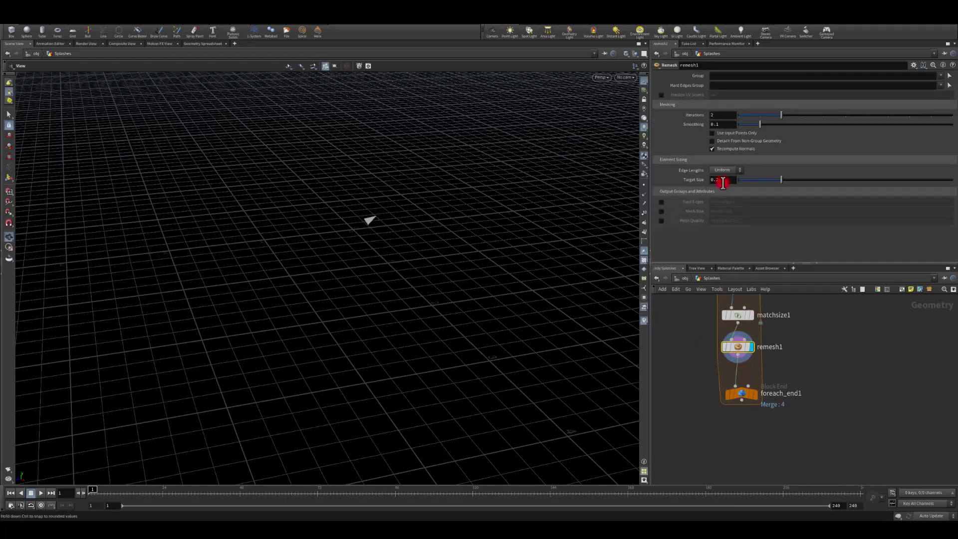
Try a Remesh Target Size of 0.1, settle on 0.05 and inspect the piece from a lower angle
text(0.1)
key(Return)
text(0.05)
key(Return)
drag(403, 235, 499, 339)
Move the For-Each end block down and insert a PolyReduce node between it and the Remesh node
middle_drag(685, 398, 686, 361)
drag(744, 355, 744, 388)
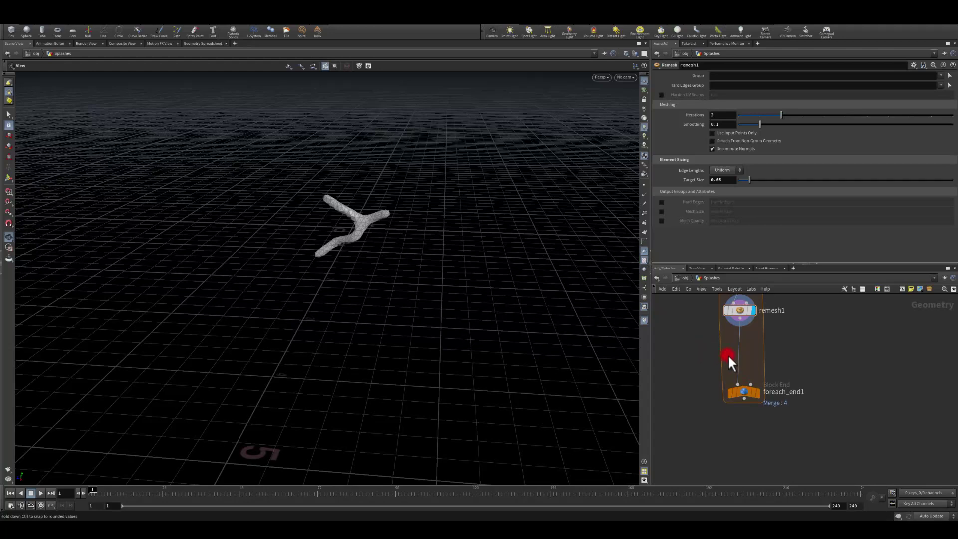
drag(744, 327, 732, 337)
text(redu)
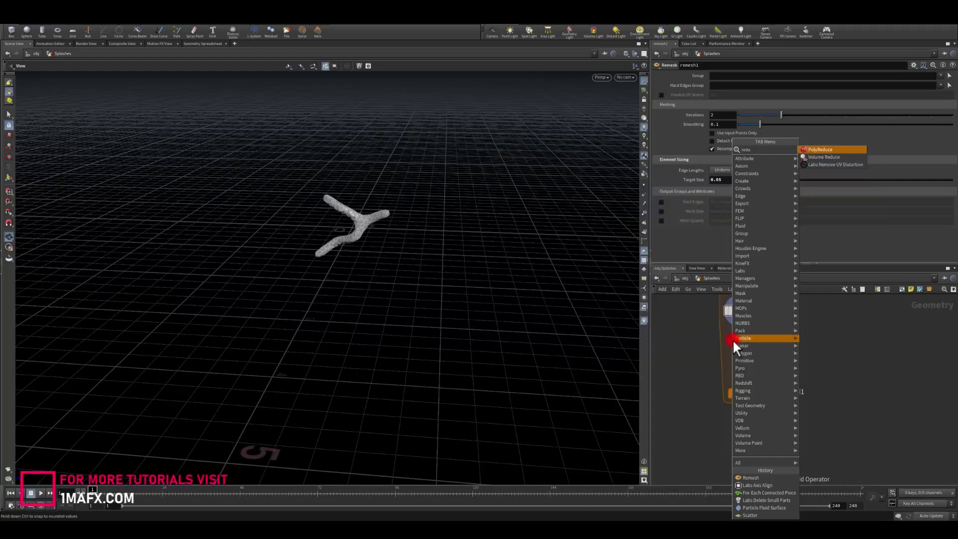
key(Return)
click(732, 342)
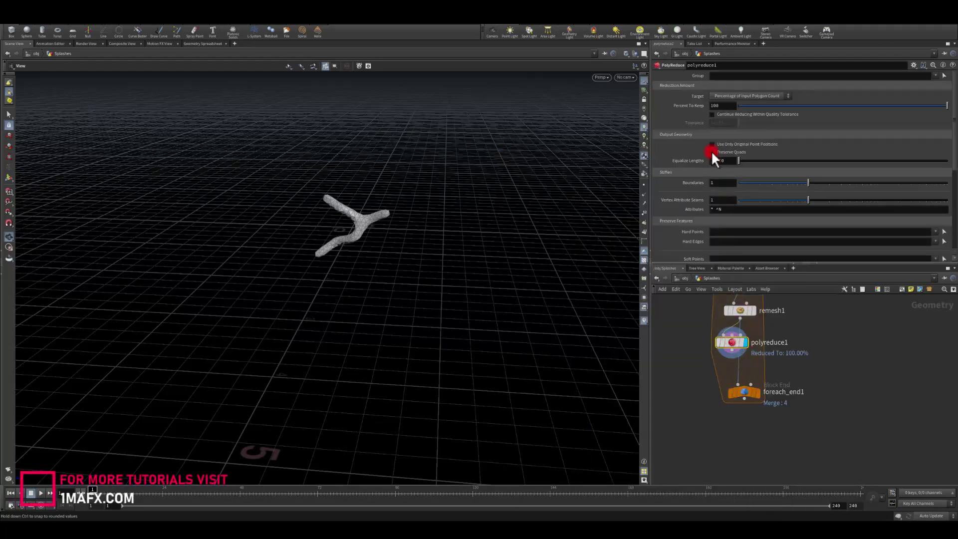
Set the PolyReduce Target to Output Polygon Count with 500 to keep, and align the node under Remesh
drag(724, 96, 726, 116)
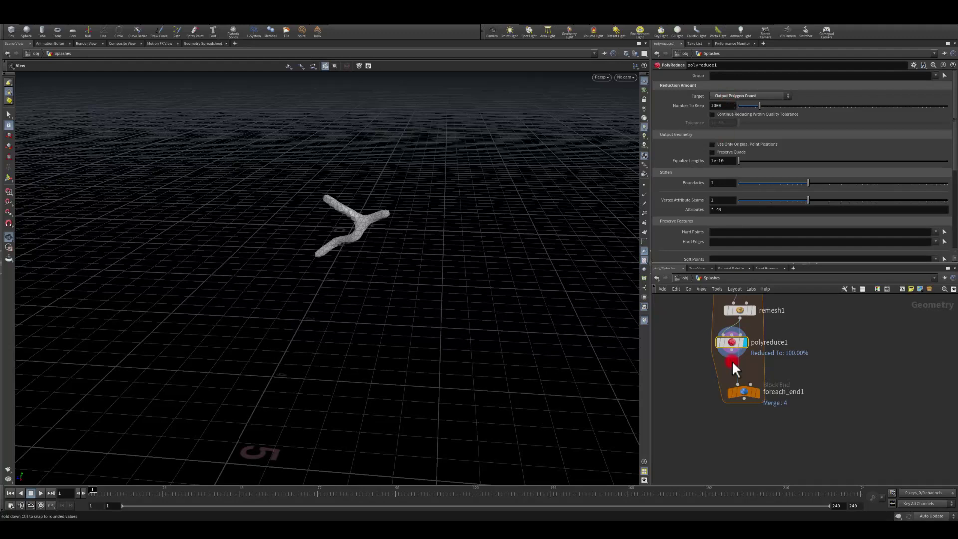
drag(732, 359, 759, 391)
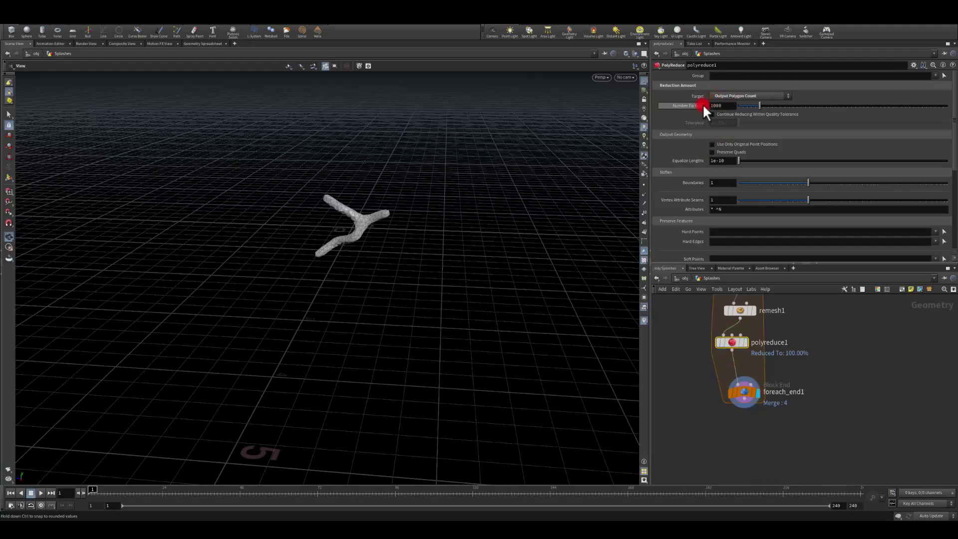
drag(730, 342, 737, 347)
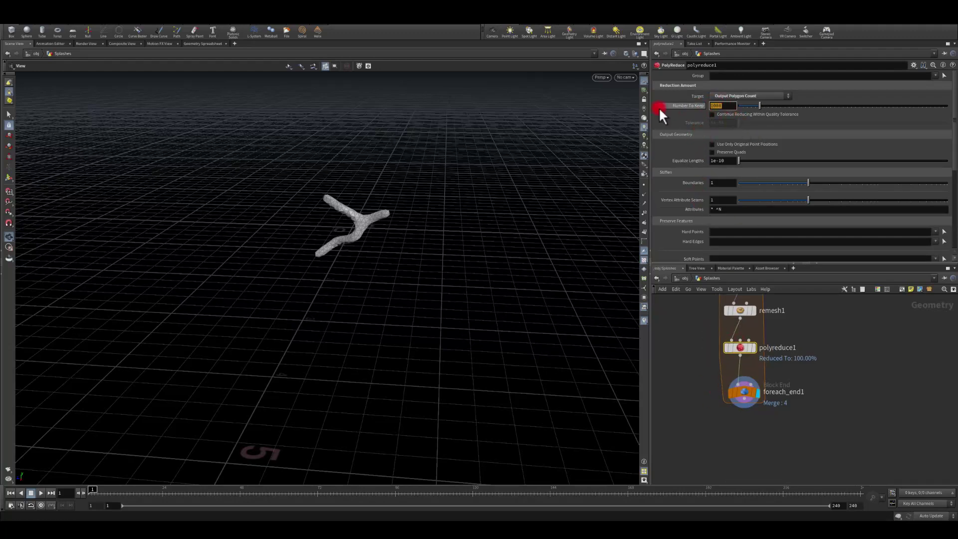
text(500)
key(Return)
drag(478, 293, 701, 368)
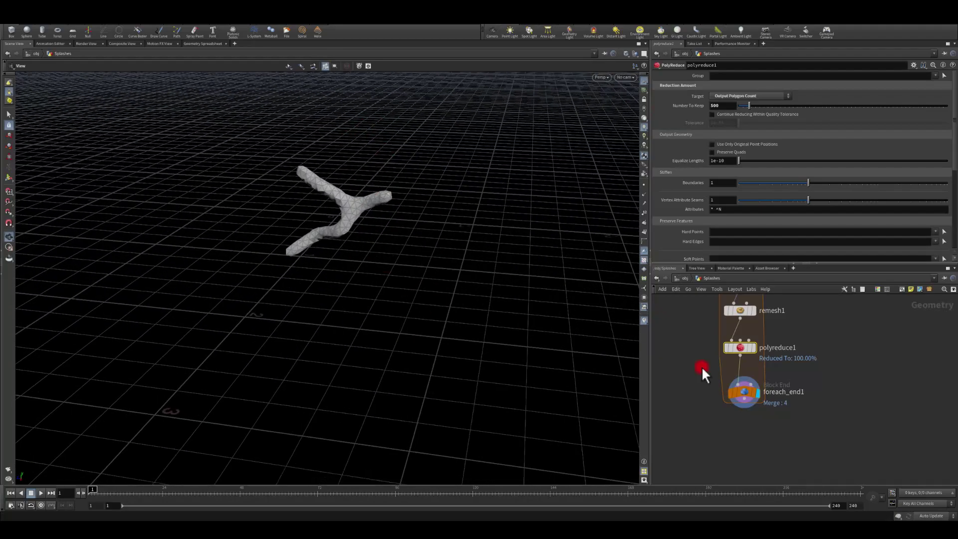
Display the PolyReduce result, try another polygon count and restore its Number To Keep to 500
click(755, 346)
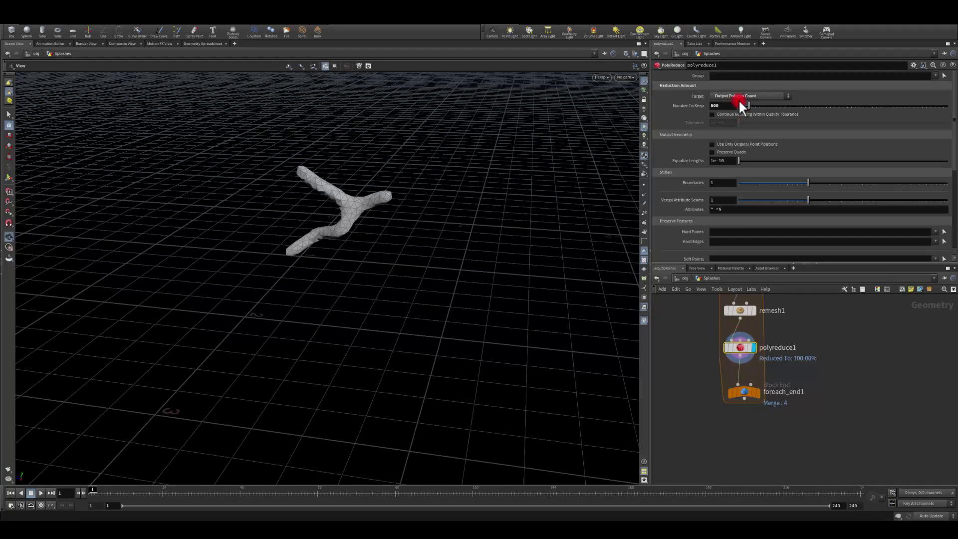
drag(746, 106, 744, 106)
click(687, 105)
text(500)
key(Return)
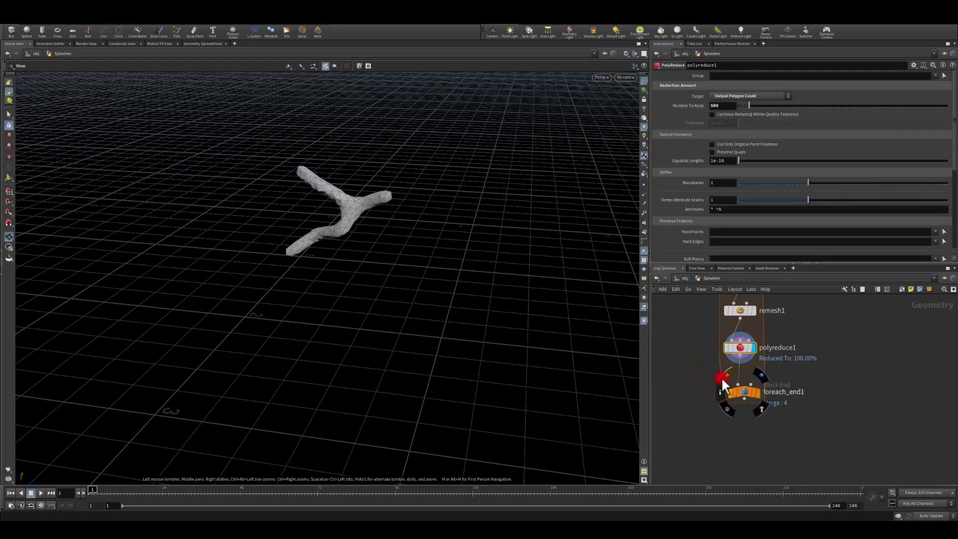
Move the For-Each end block down and add a Labs Soften Normals node fed by the PolyReduce output
drag(746, 391, 743, 432)
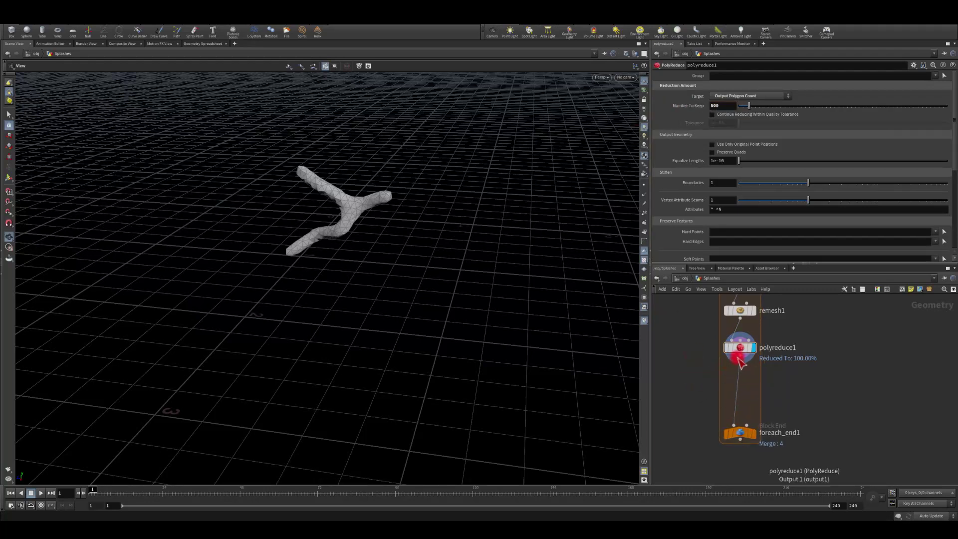
key(Tab)
text(norm)
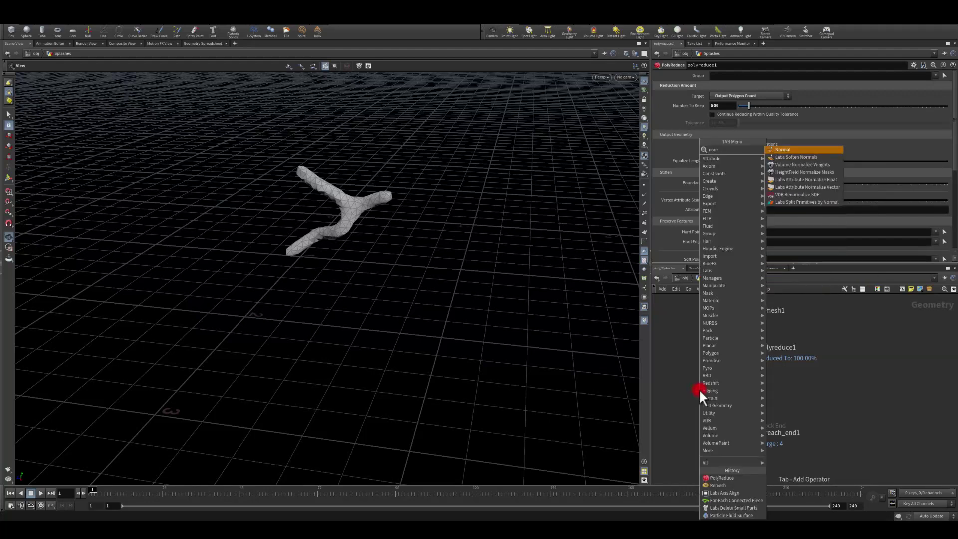
click(793, 157)
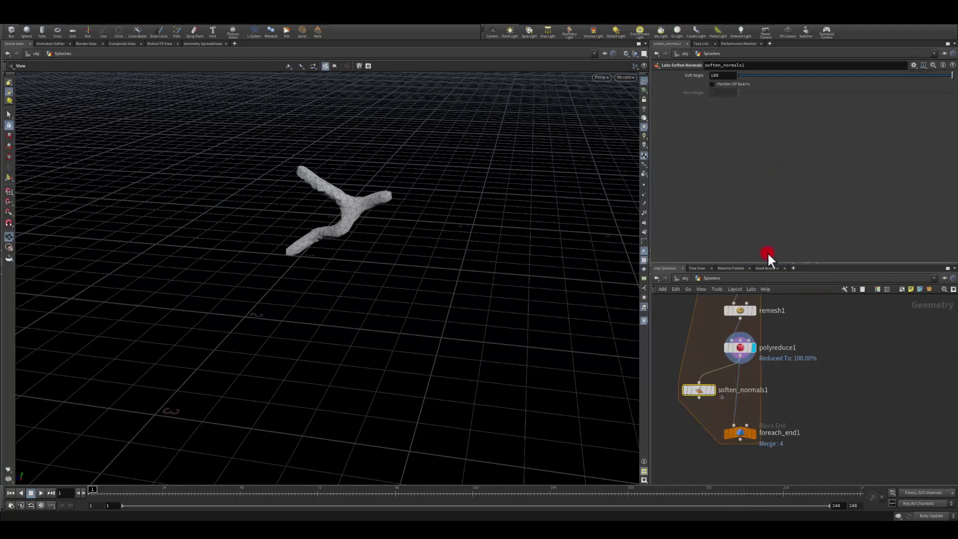
Insert the Labs Soften Normals node between PolyReduce and the For-Each end block, and display the loop's result
click(741, 386)
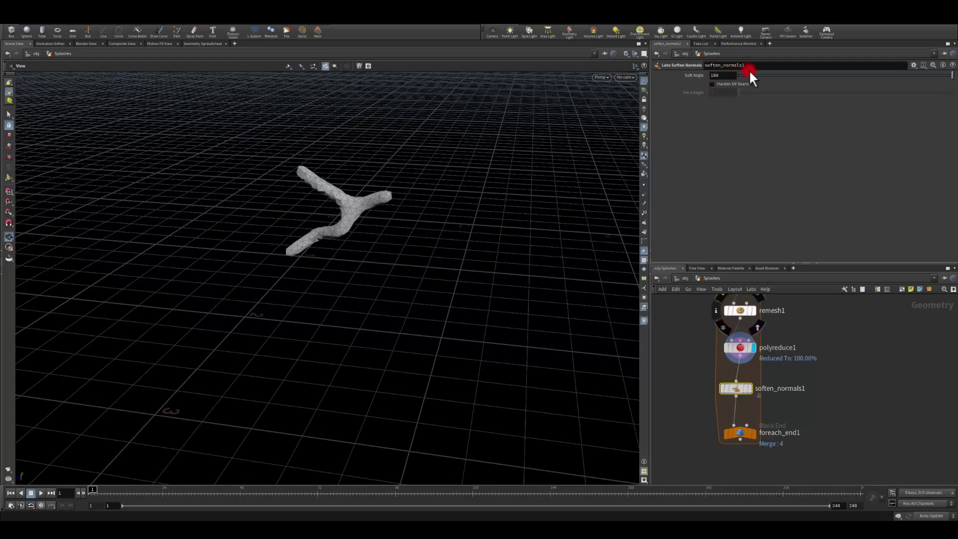
drag(320, 259, 357, 218)
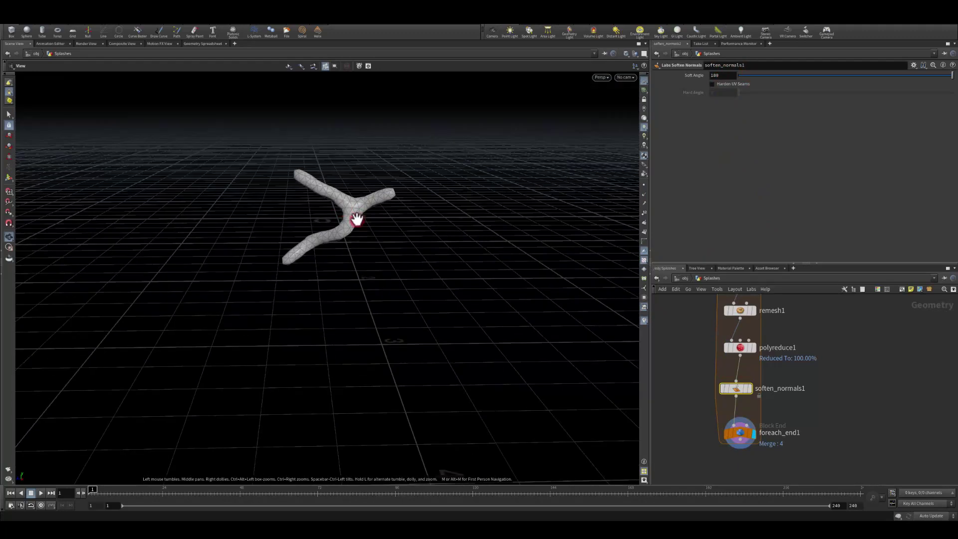
Preview the processed splash pieces by raising the For-Each end block's Single Pass in stages up to 10
click(742, 433)
drag(755, 153, 783, 144)
drag(397, 256, 606, 153)
drag(781, 152, 844, 148)
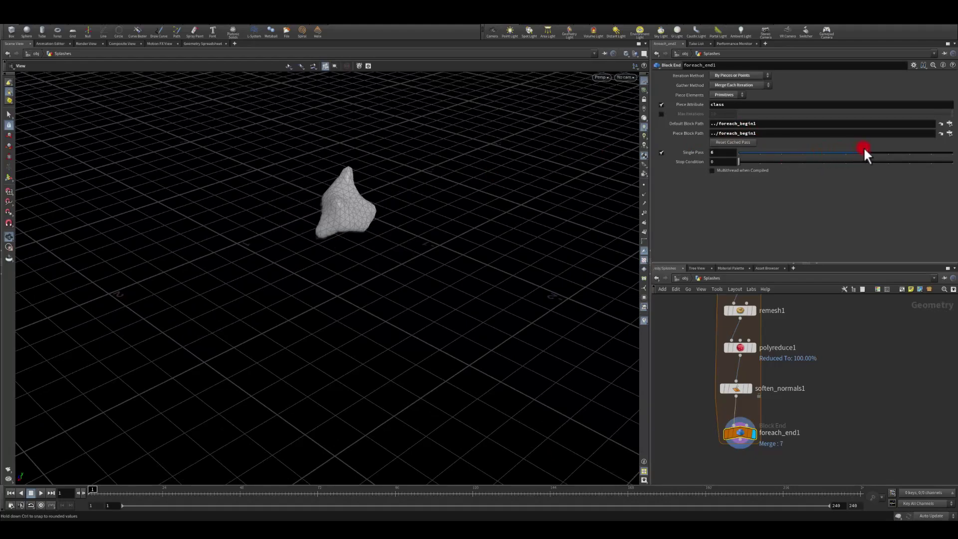
drag(912, 148, 946, 149)
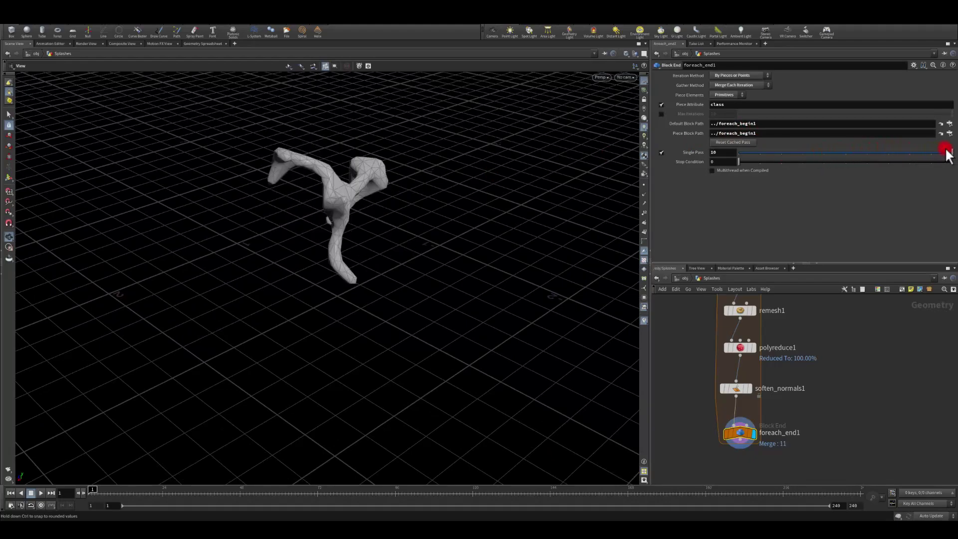
drag(425, 190, 319, 206)
Inspect the pieces at Single Pass 11 and 12, and set the For-Each end block's Single Pass to 13
text(11)
key(Return)
drag(508, 161, 549, 173)
click(724, 152)
text(12)
key(Return)
drag(391, 196, 319, 252)
click(679, 133)
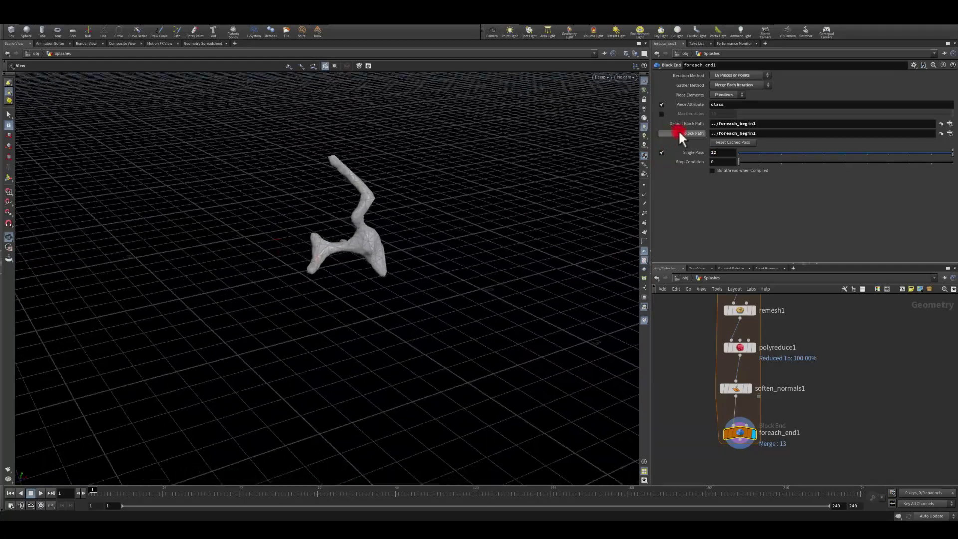
text(13)
key(Return)
drag(450, 131, 541, 308)
Add a Transform node below the For-Each end block, fed by its output
click(689, 348)
middle_drag(688, 349, 701, 376)
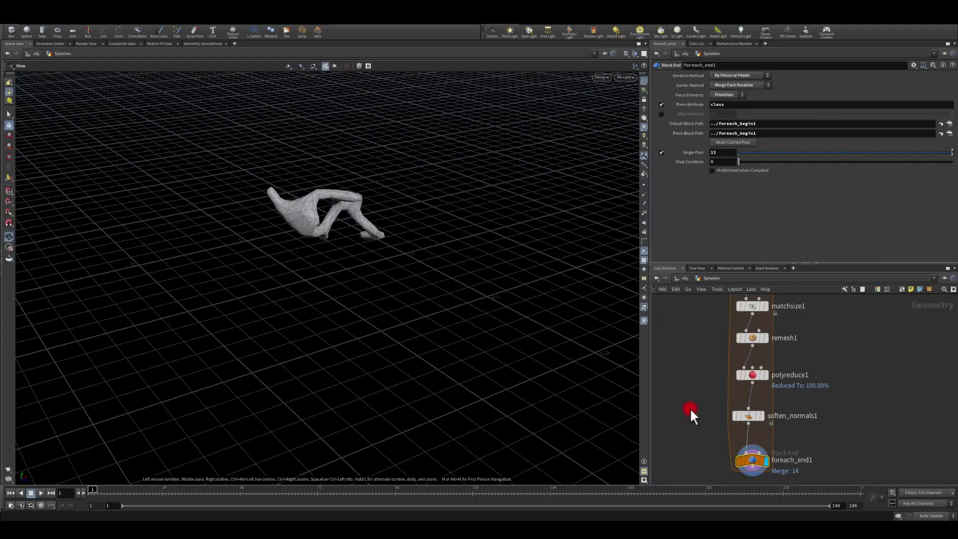
middle_drag(690, 408, 732, 388)
drag(753, 369, 754, 428)
text(trans)
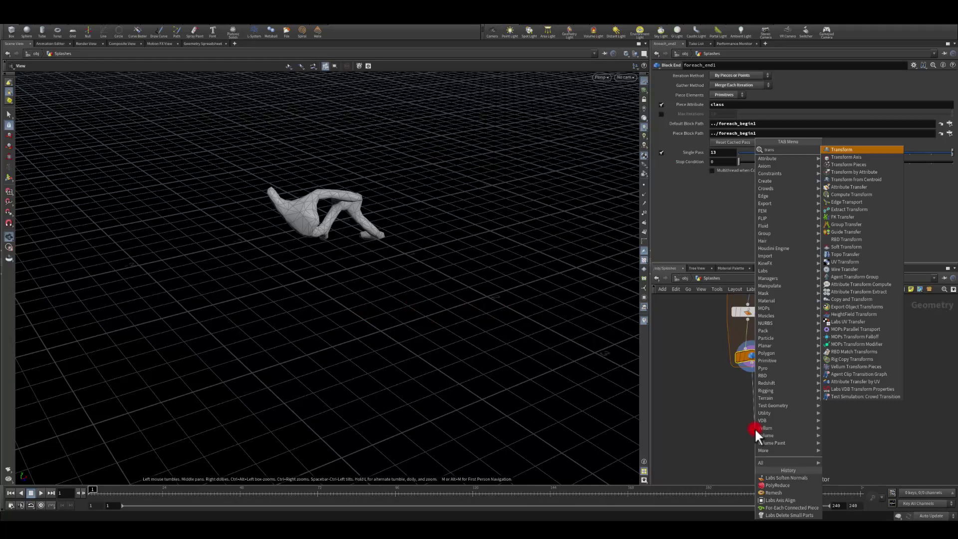
key(Return)
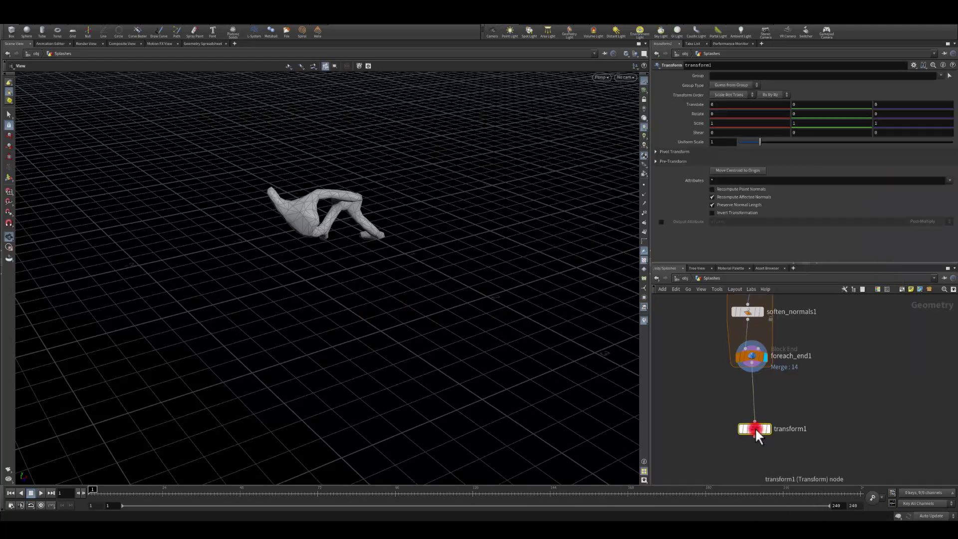
Set the Transform node's Uniform Scale to 50 and display its result
click(722, 141)
text(50)
key(Return)
click(754, 437)
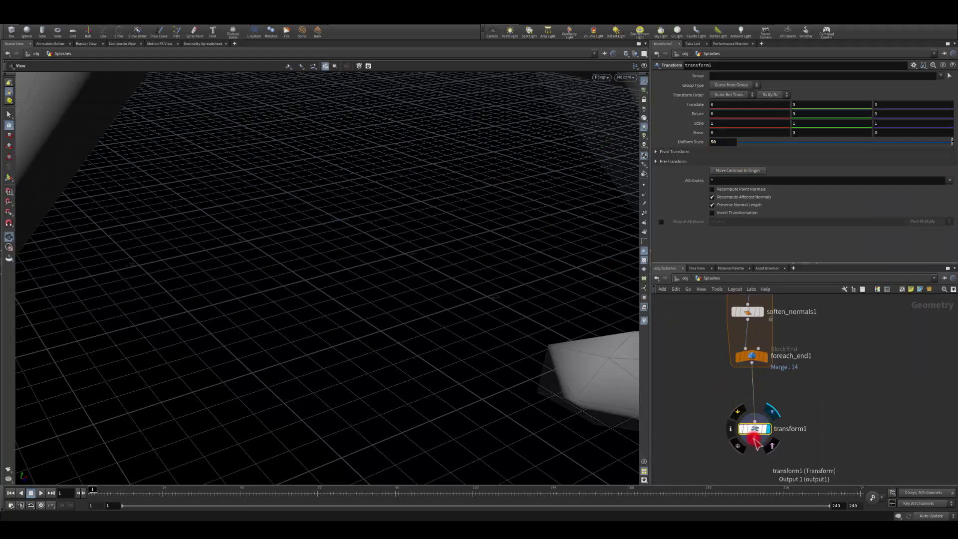
Add a Null node after the Transform, rename it EXPORT and display it
key(Tab)
text(null)
key(Return)
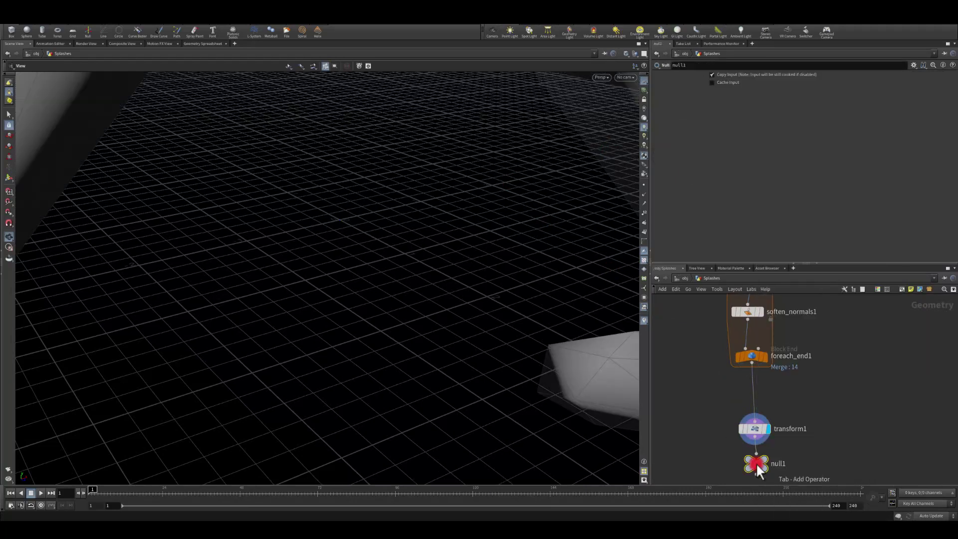
middle_drag(703, 449, 687, 376)
double_click(780, 392)
text(EXPORT)
key(Return)
click(750, 385)
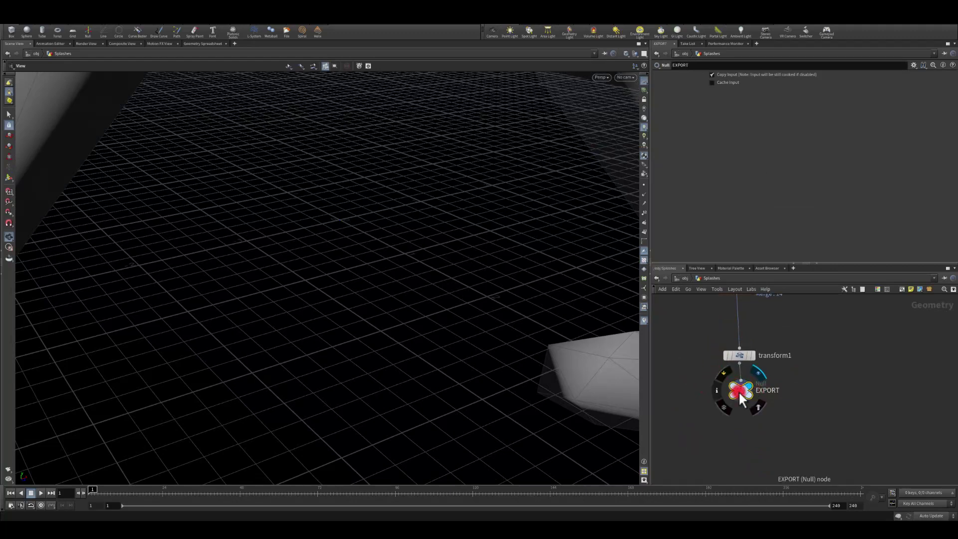
click(12, 28)
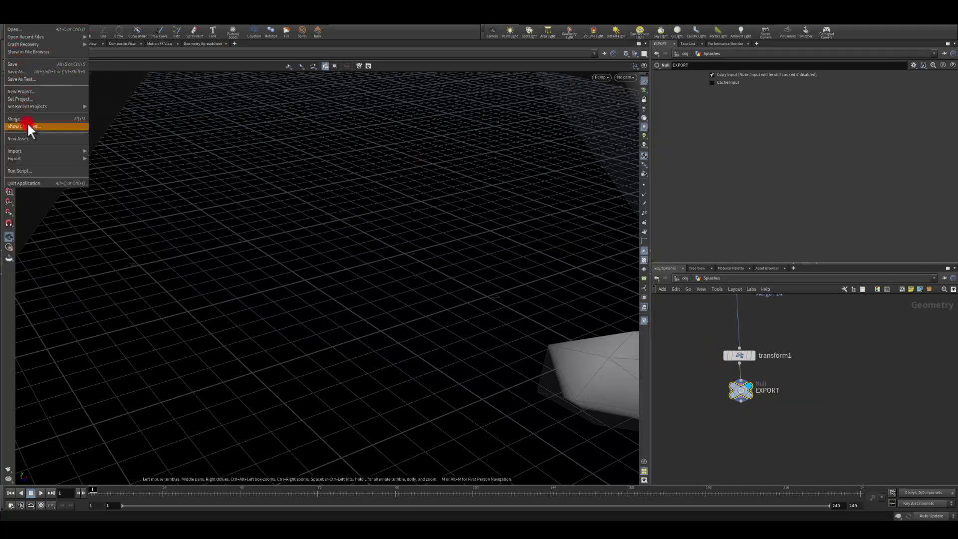
click(26, 158)
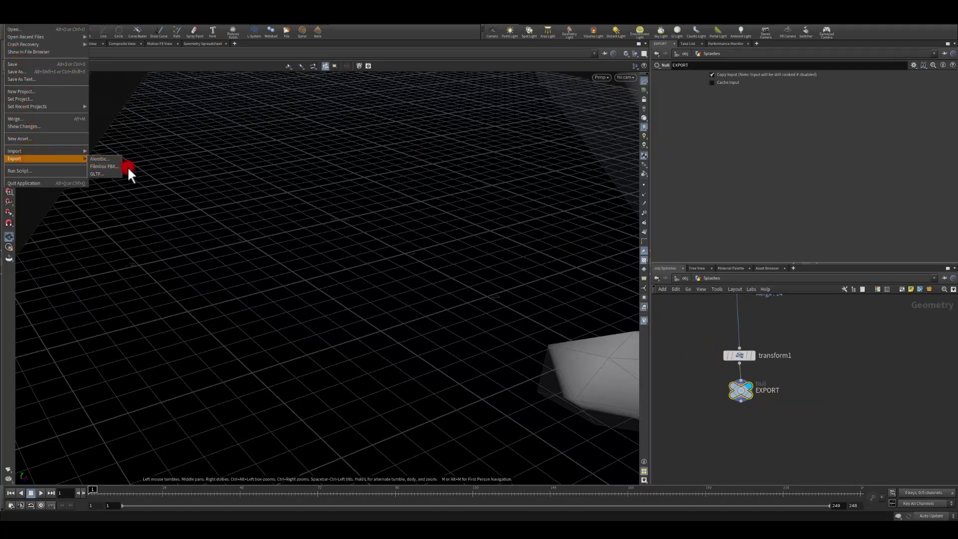
click(707, 369)
Display the Particle Fluid Surface node's result and open its filtering parameters
scroll(709, 357, down, 1)
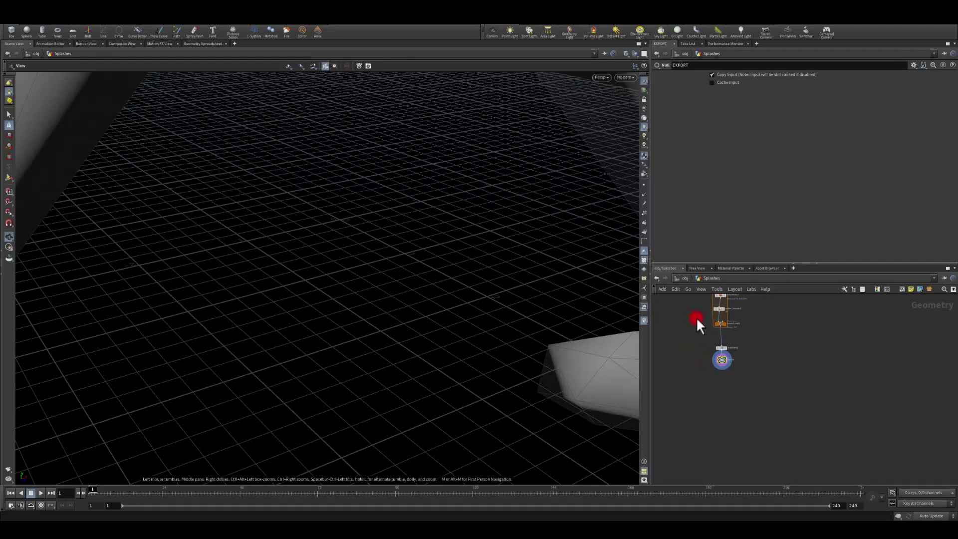
middle_drag(701, 321, 738, 384)
scroll(744, 334, up, 6)
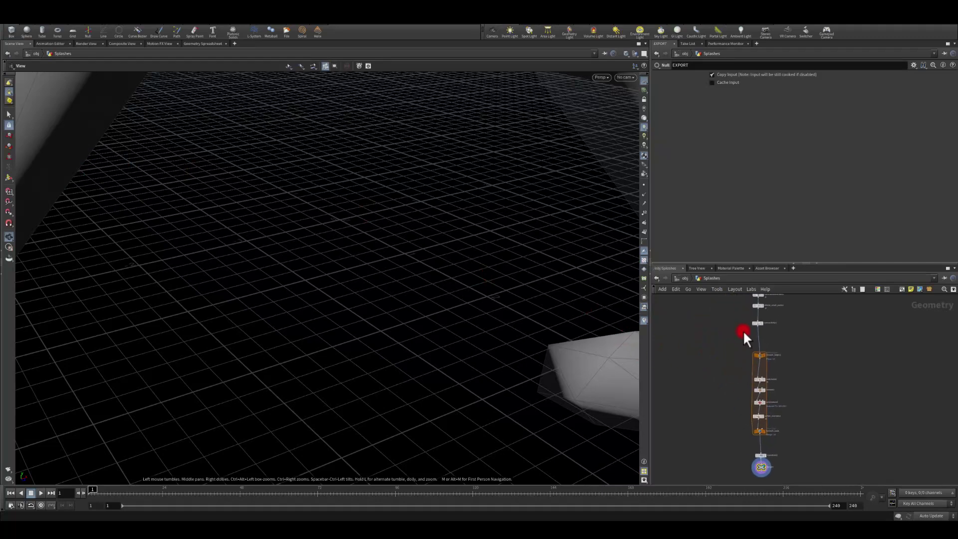
click(776, 331)
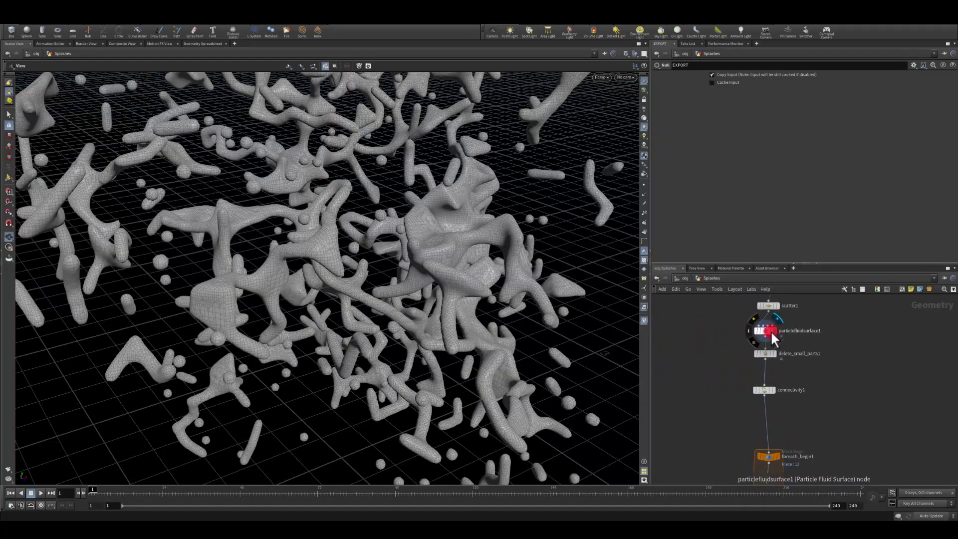
click(769, 330)
drag(339, 168, 355, 280)
click(685, 78)
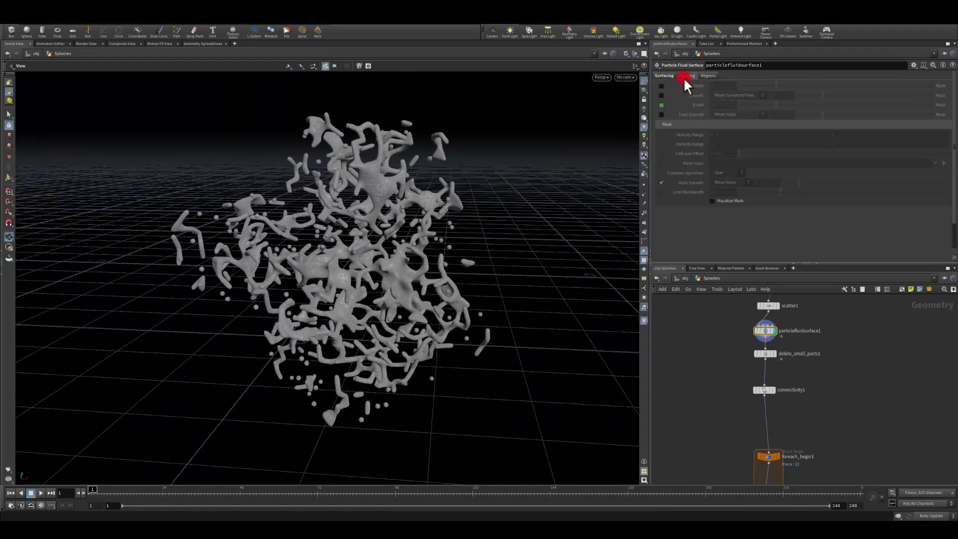
Enable Dilate on the Particle Fluid Surface, try values of 1 and 5, and restore it to 2
click(661, 85)
click(699, 86)
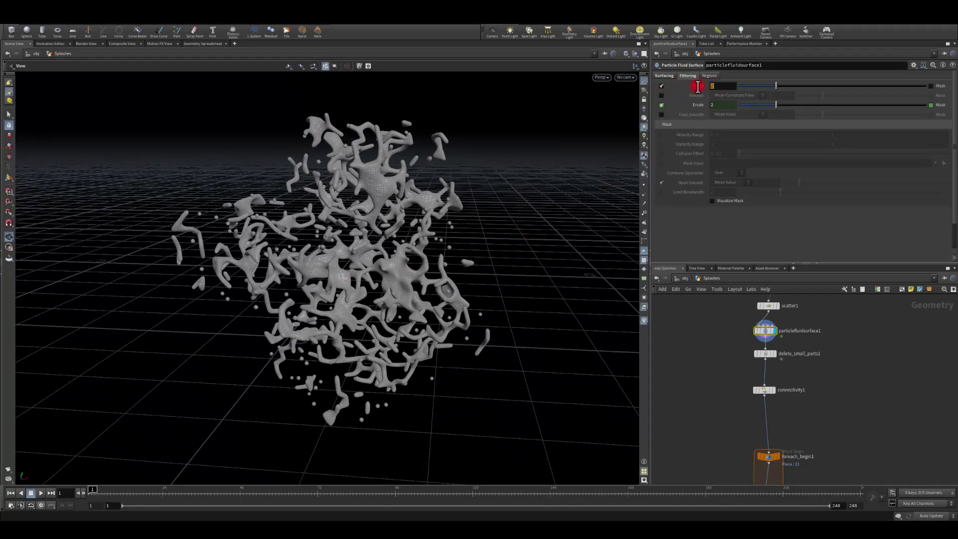
text(1)
key(Return)
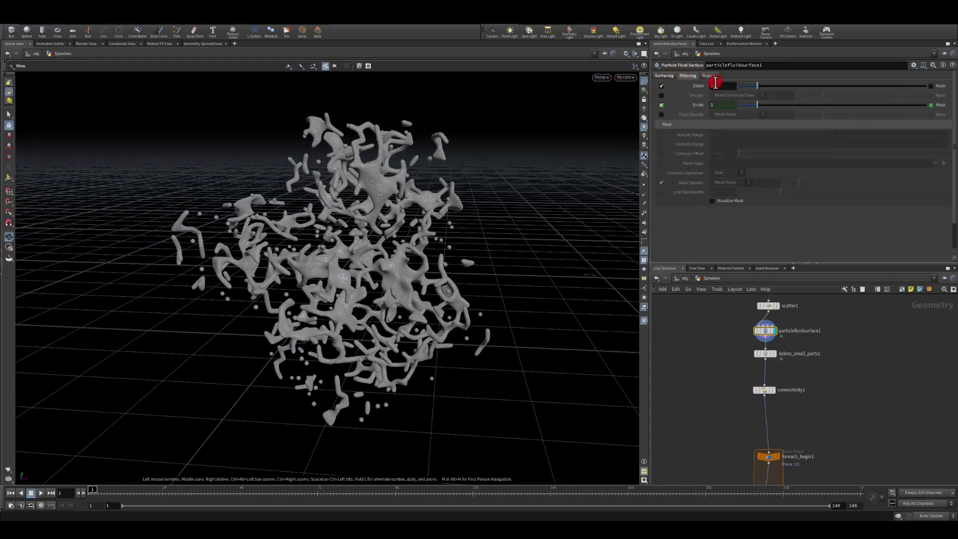
text(5)
key(Return)
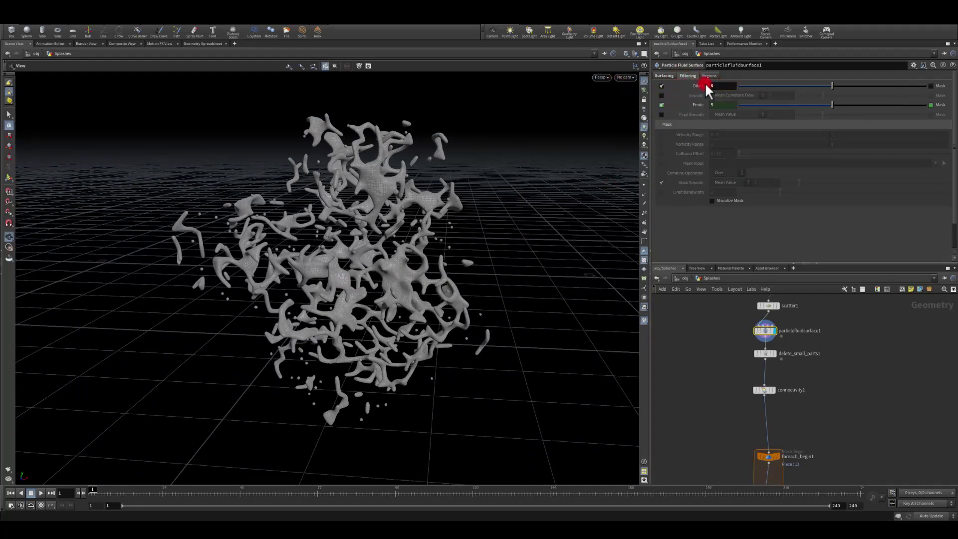
text(.1)
key(Return)
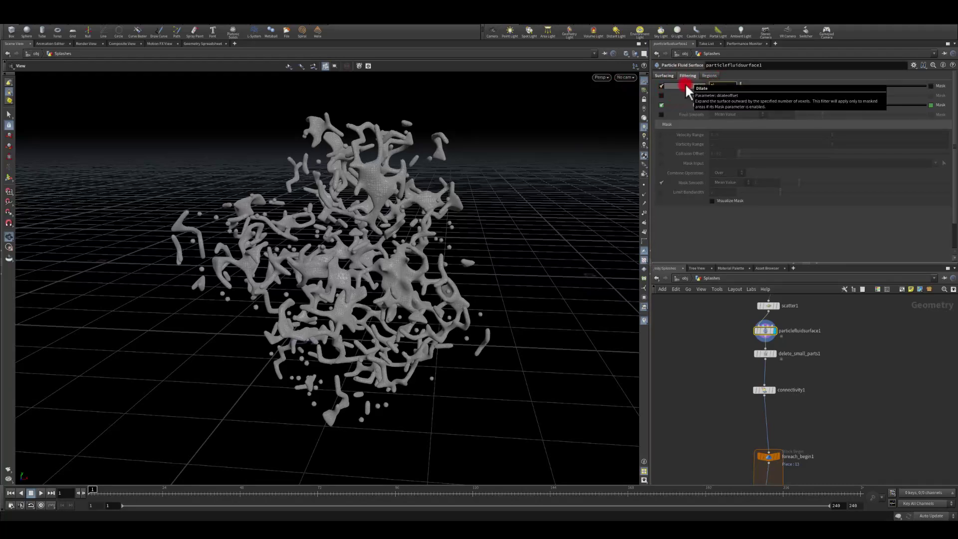
Enable the Smooth filter with Mean Curvature Flow and raise its value to 7
click(661, 95)
click(724, 95)
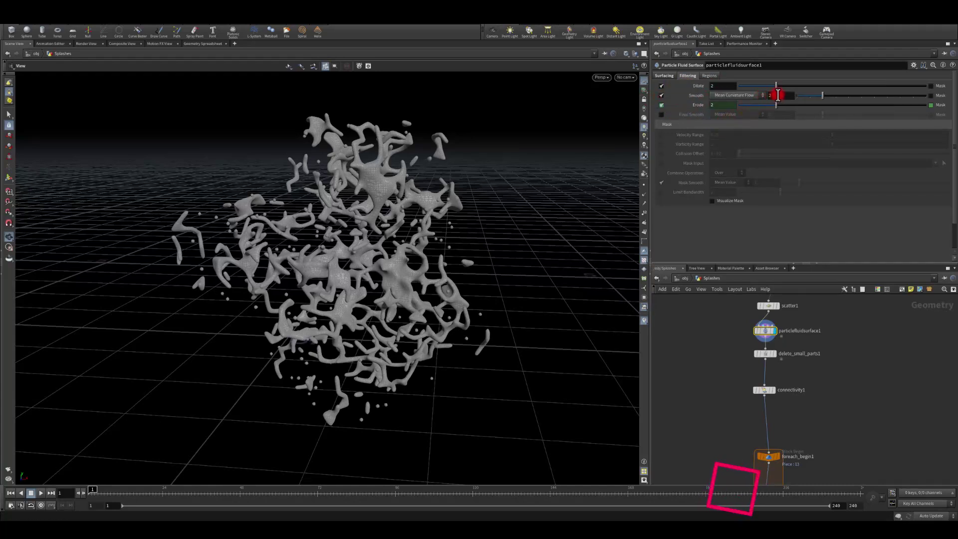
click(809, 95)
drag(860, 97, 916, 82)
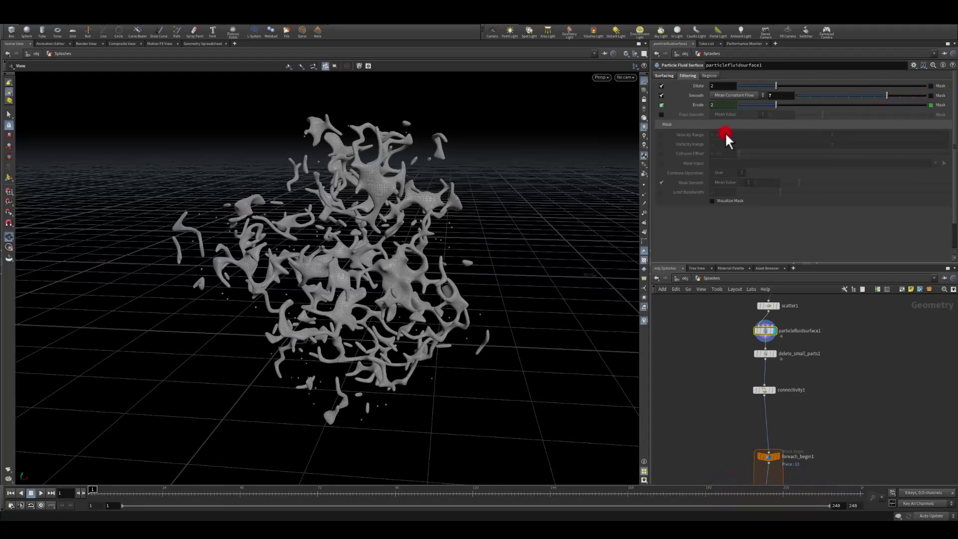
Enable Final Smooth, switch its method to Mean Curvature Flow and set its value to 4
click(662, 114)
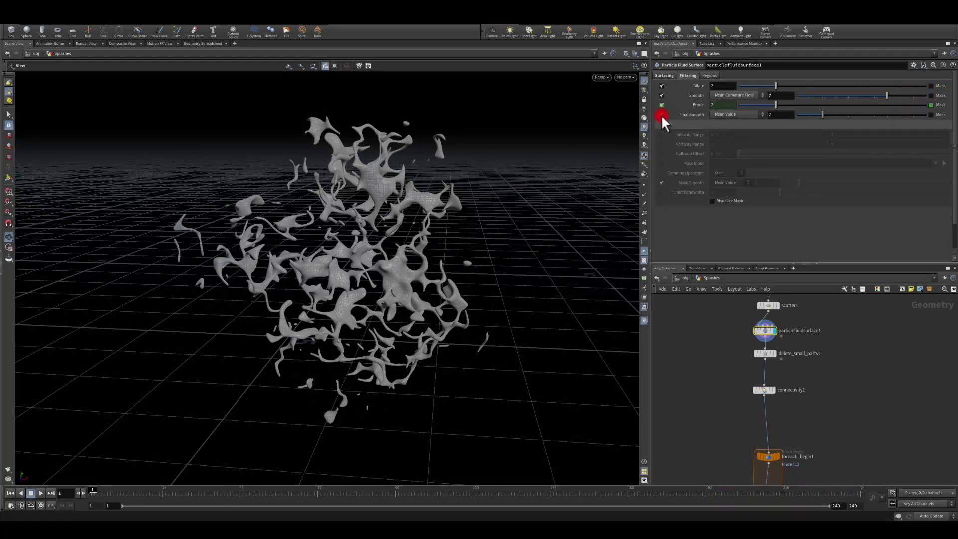
click(727, 115)
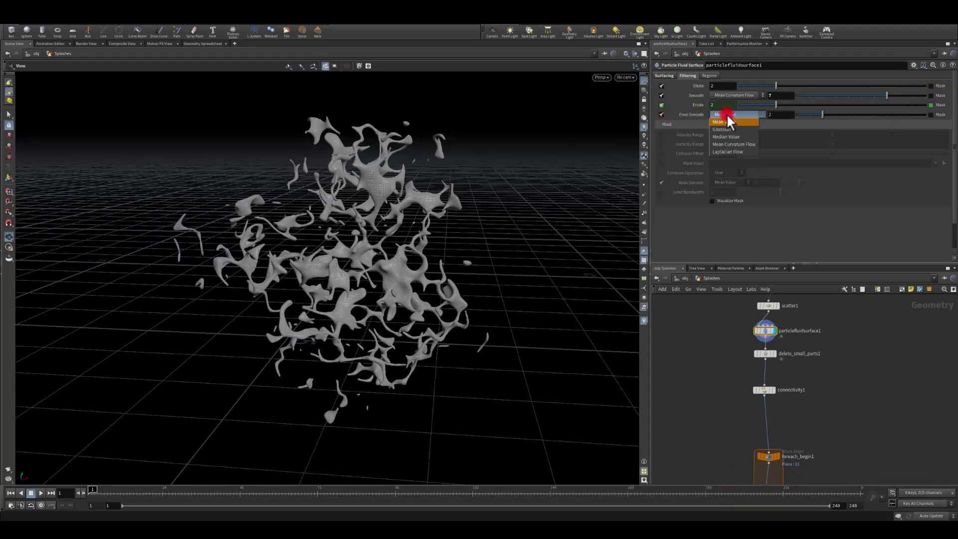
click(730, 144)
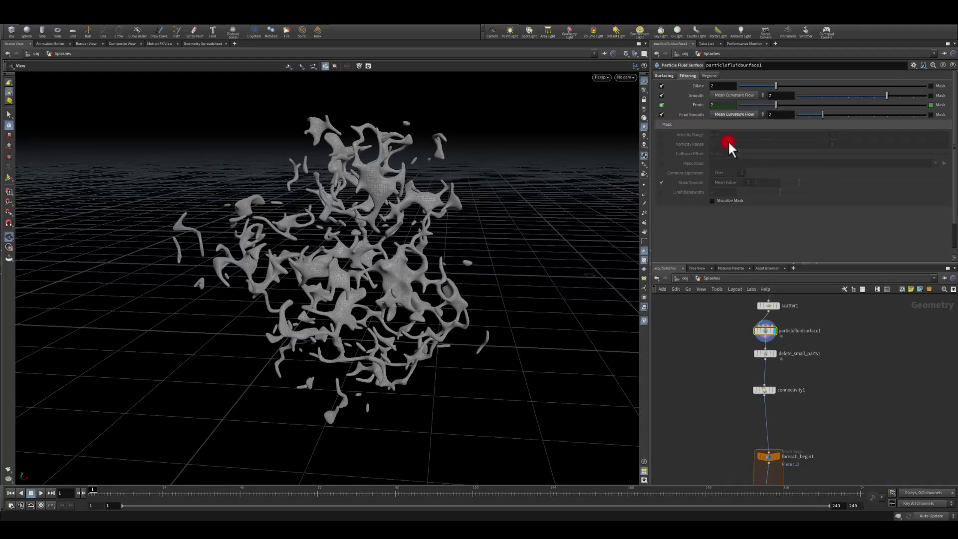
mouse_move(845, 113)
mouse_down()
mouse_move(868, 115)
mouse_move(846, 116)
mouse_up()
drag(534, 166, 570, 250)
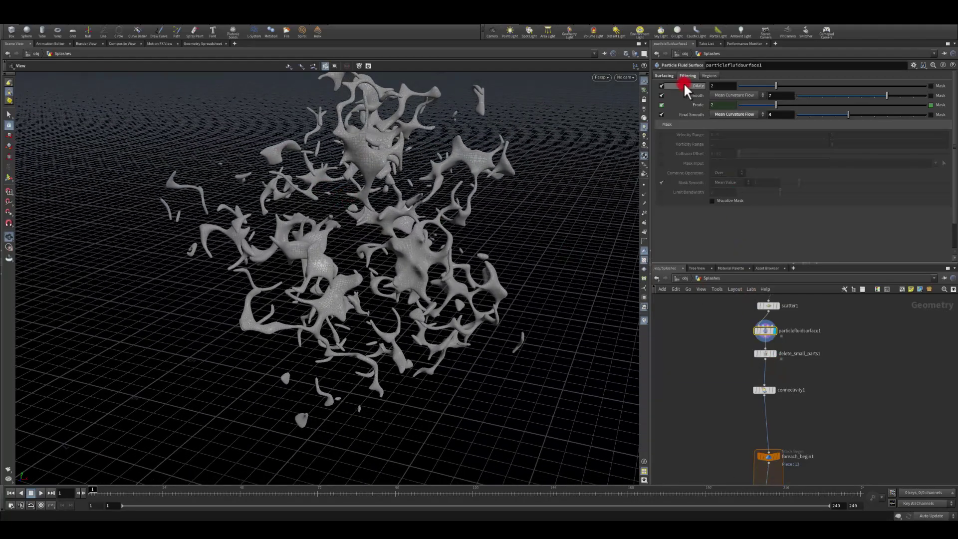
Try a Voxel Scale of 0.45 on the Particle Fluid Surface, set it to 0.35 and inspect the mesh
click(667, 76)
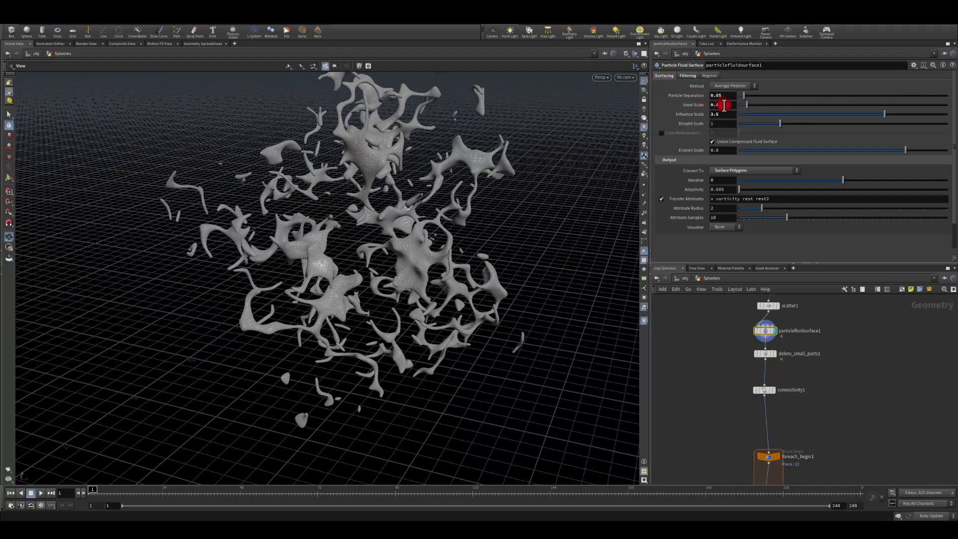
text(5)
key(Return)
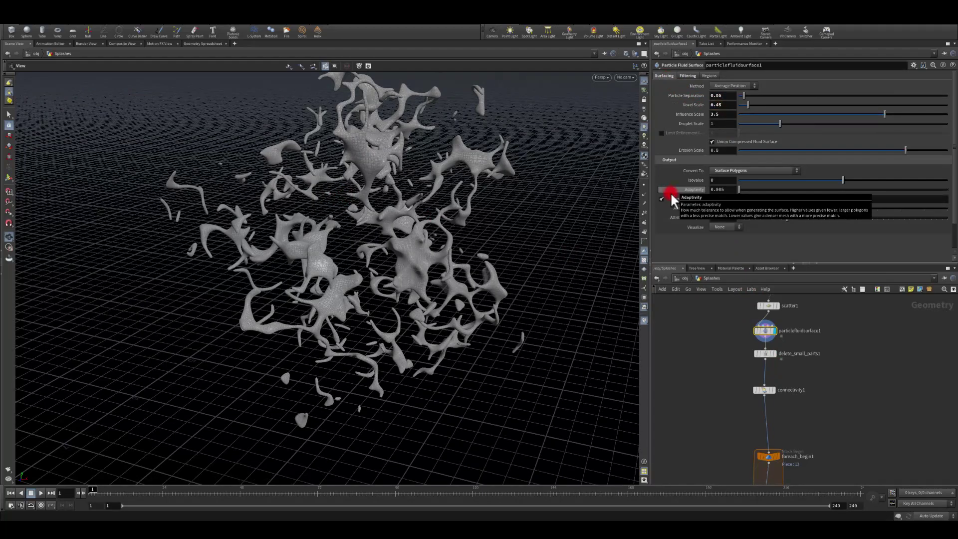
drag(405, 232, 394, 210)
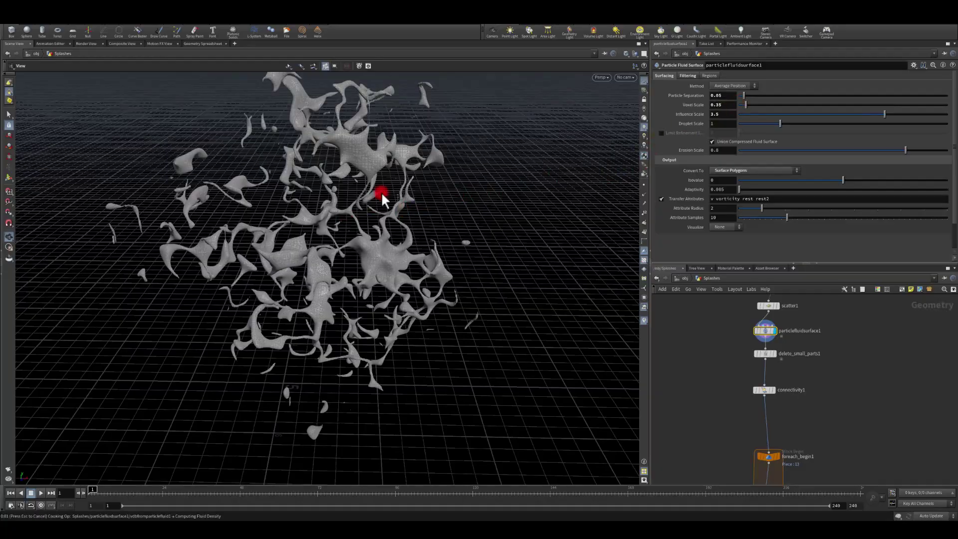
drag(423, 208, 387, 209)
Display the For-Each end block's result to check the piece rebuilt from the new surface
middle_drag(770, 426, 744, 305)
middle_drag(720, 373, 704, 307)
middle_drag(707, 405, 731, 382)
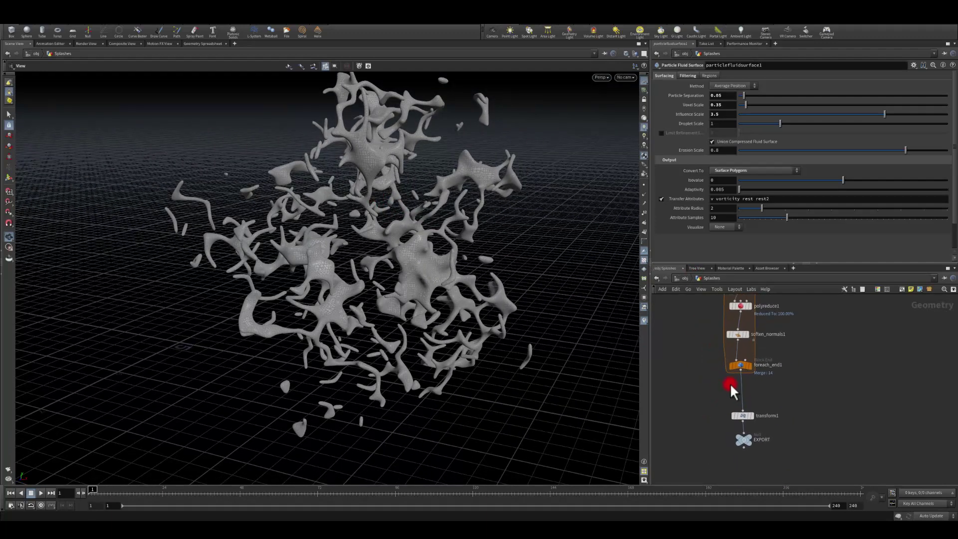
click(751, 366)
mouse_move(559, 318)
mouse_down()
mouse_move(444, 265)
mouse_move(564, 310)
mouse_up()
Raise the PolyReduce node's Number To Keep to 2000 and inspect the reduced splash piece
middle_drag(688, 325, 717, 349)
click(741, 348)
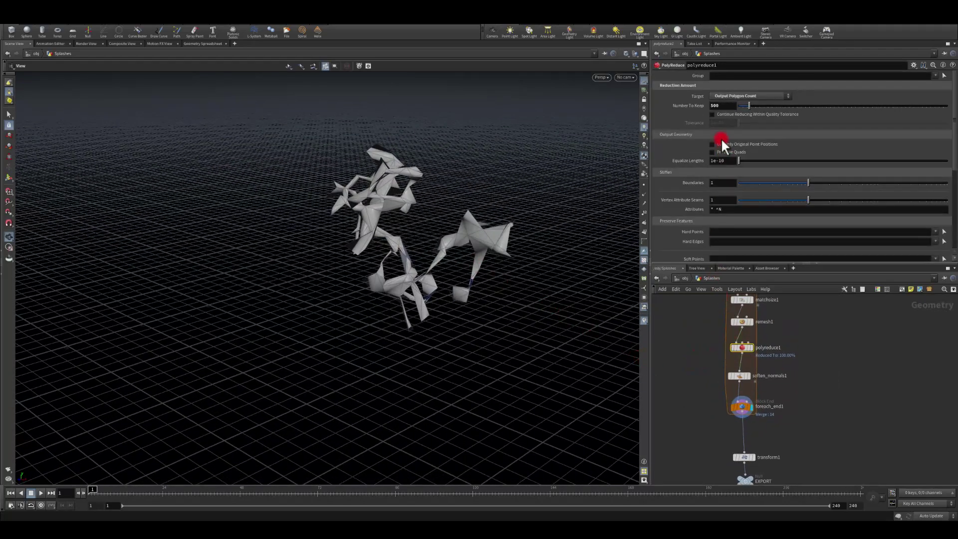
text(200)
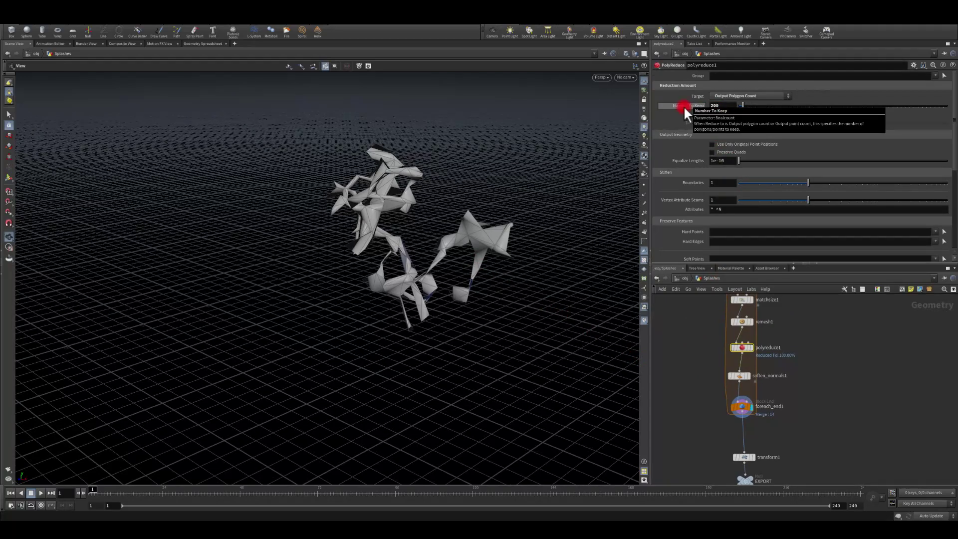
key(Return)
drag(343, 253, 494, 223)
click(727, 107)
text(0)
key(Return)
drag(400, 235, 708, 368)
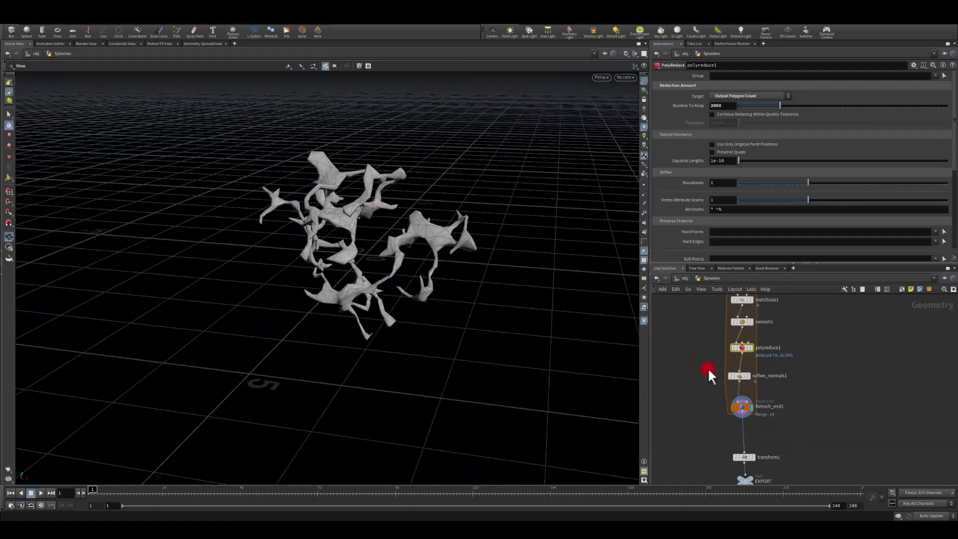
Preview the For-Each block's piece at Single Pass 3 and inspect its mesh against the PolyReduce setting
click(741, 407)
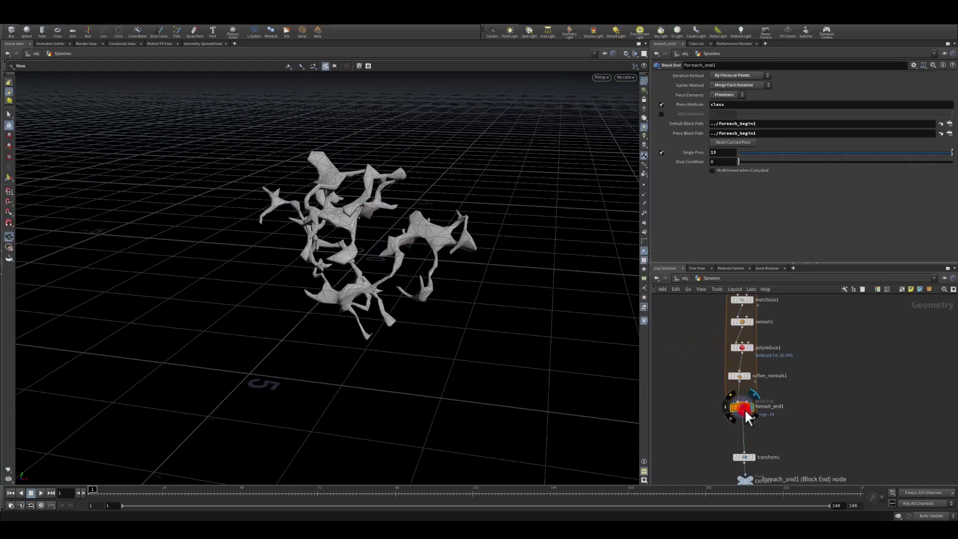
click(742, 153)
drag(759, 156, 802, 152)
drag(456, 220, 422, 241)
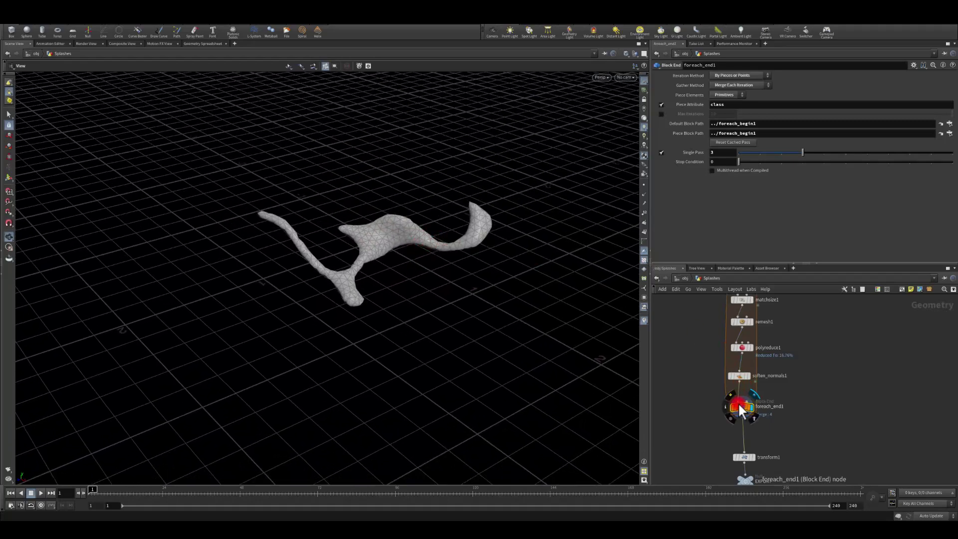
click(744, 347)
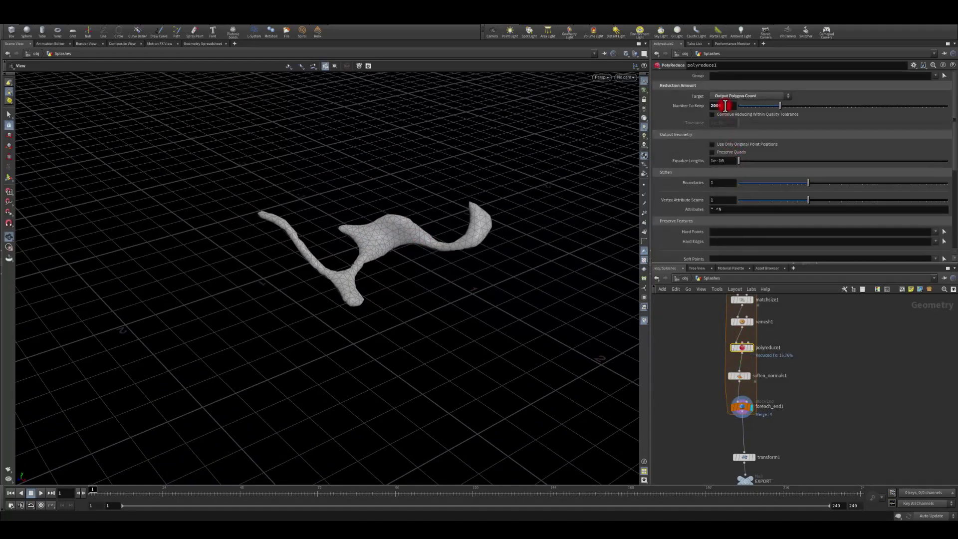
click(738, 411)
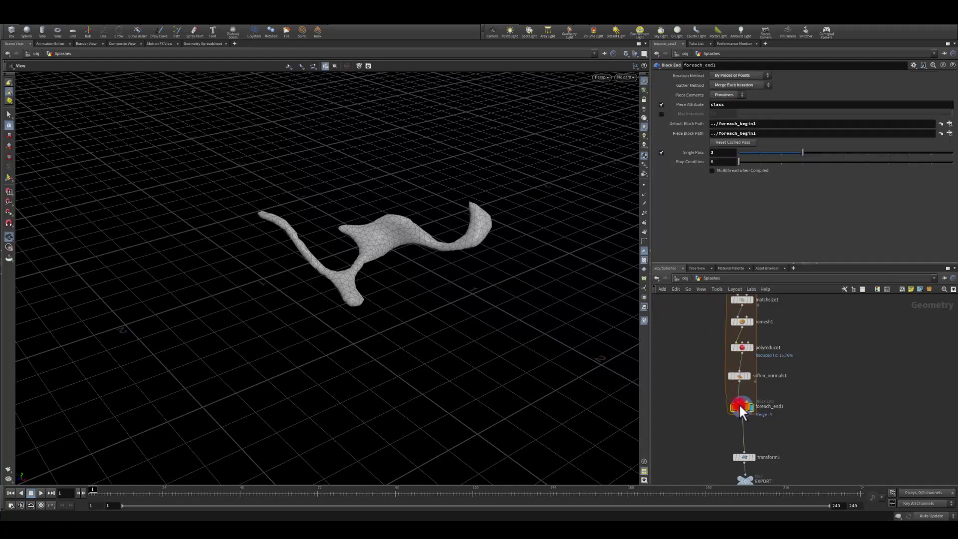
Go through the For-Each block's Single Pass previews up to 10, inspecting the splash pieces from different angles
click(826, 152)
drag(845, 151, 865, 151)
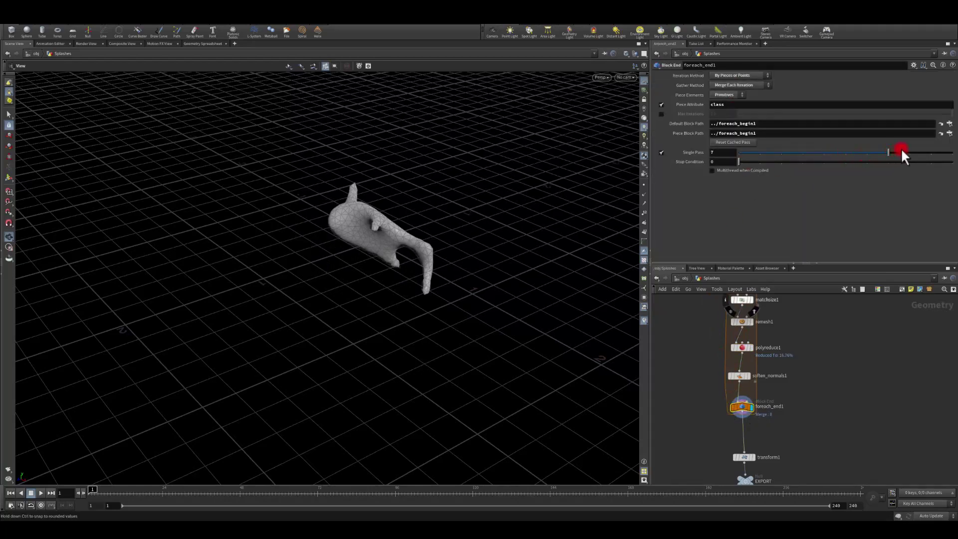
drag(513, 208, 364, 219)
drag(907, 151, 948, 150)
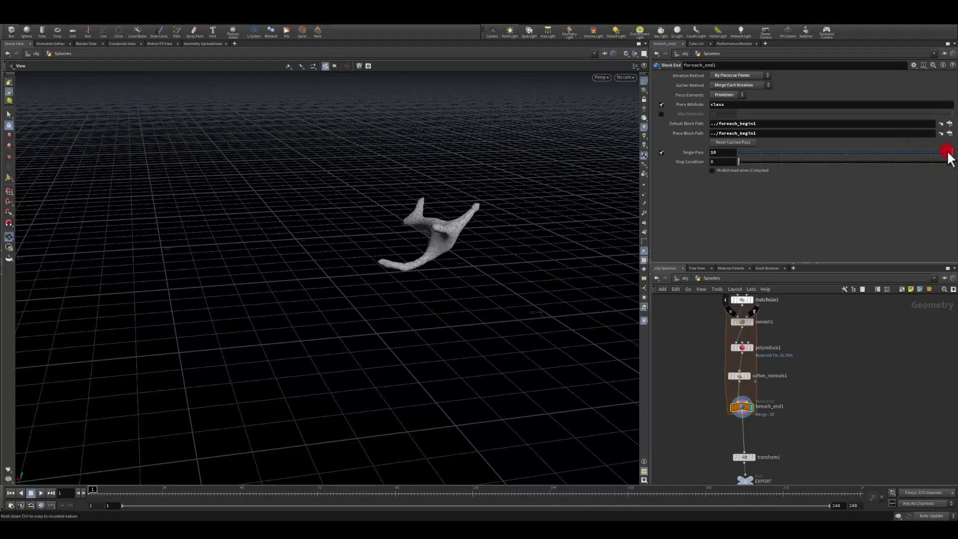
drag(496, 229, 387, 231)
Preview the splash pieces at Single Pass 11 and 12 of the For-Each block and inspect their shapes
click(722, 152)
text(11)
key(Return)
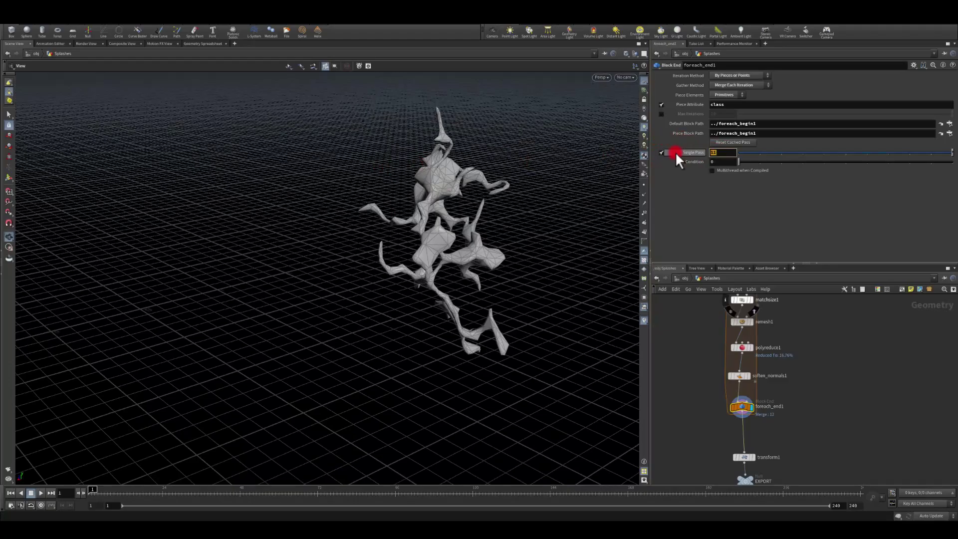
text(12)
key(Return)
mouse_move(526, 189)
mouse_down()
mouse_move(454, 248)
mouse_move(295, 161)
mouse_move(244, 158)
mouse_move(346, 270)
mouse_move(701, 124)
mouse_up()
Preview the splash pieces at Single Pass 13 and 14 of the For-Each block and inspect them from several angles
click(715, 155)
text(13)
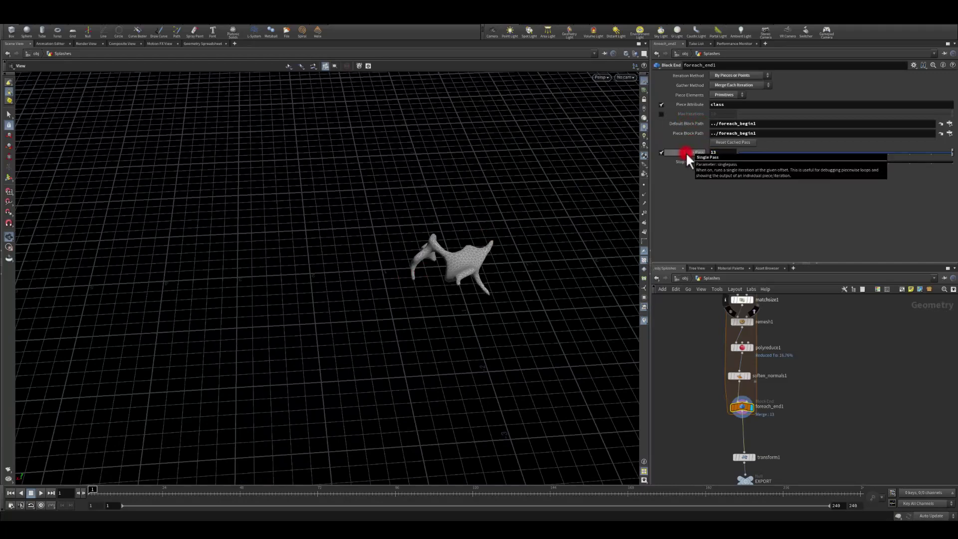
key(Return)
drag(488, 188, 543, 173)
click(709, 156)
text(14)
key(Return)
mouse_move(449, 239)
mouse_down()
mouse_move(411, 253)
mouse_move(256, 220)
mouse_move(413, 203)
mouse_move(391, 227)
mouse_move(564, 207)
mouse_move(263, 178)
mouse_move(265, 220)
mouse_move(642, 342)
mouse_up()
Disable Final Smooth in the Particle Fluid Surface filtering and inspect the splash piece without it
middle_drag(716, 363, 731, 386)
click(792, 341)
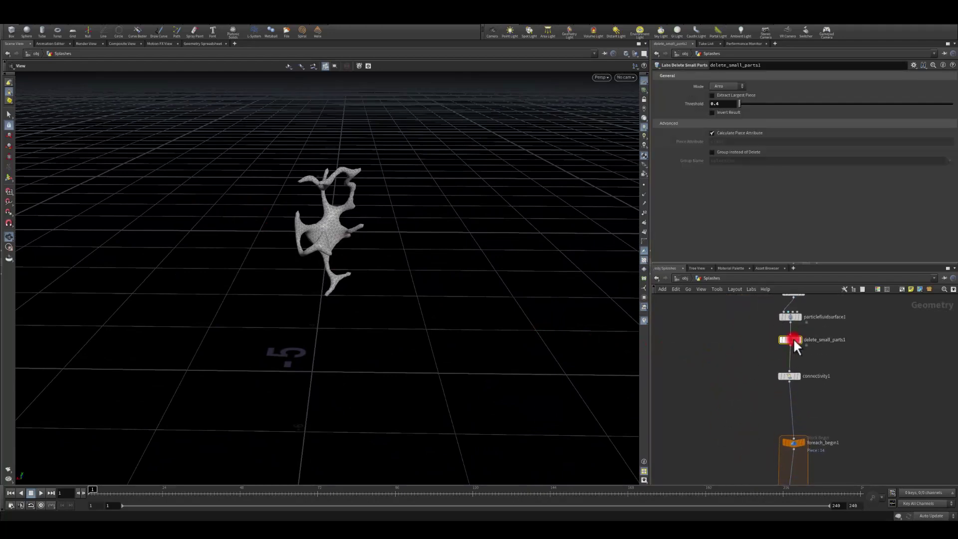
click(790, 319)
click(723, 95)
click(684, 79)
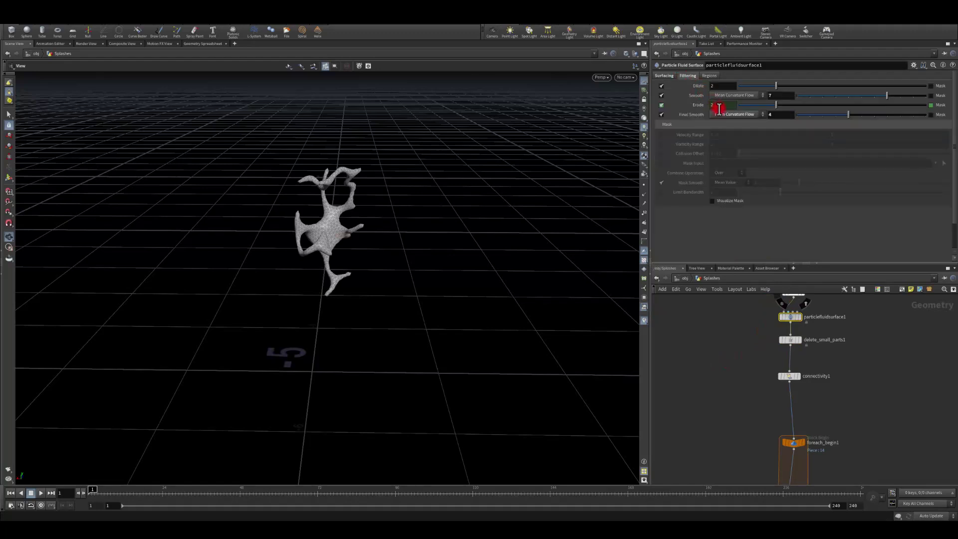
click(661, 114)
drag(456, 222, 640, 205)
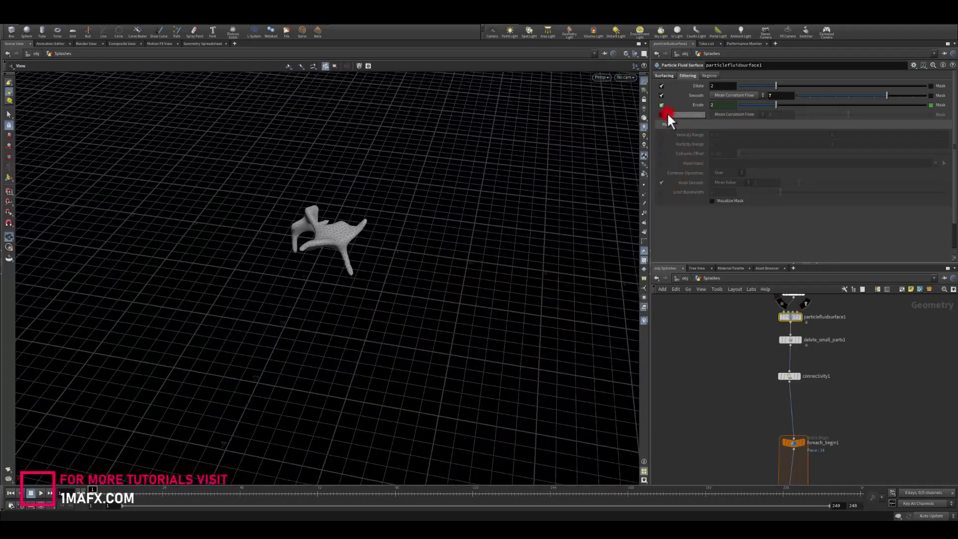
drag(441, 240, 661, 216)
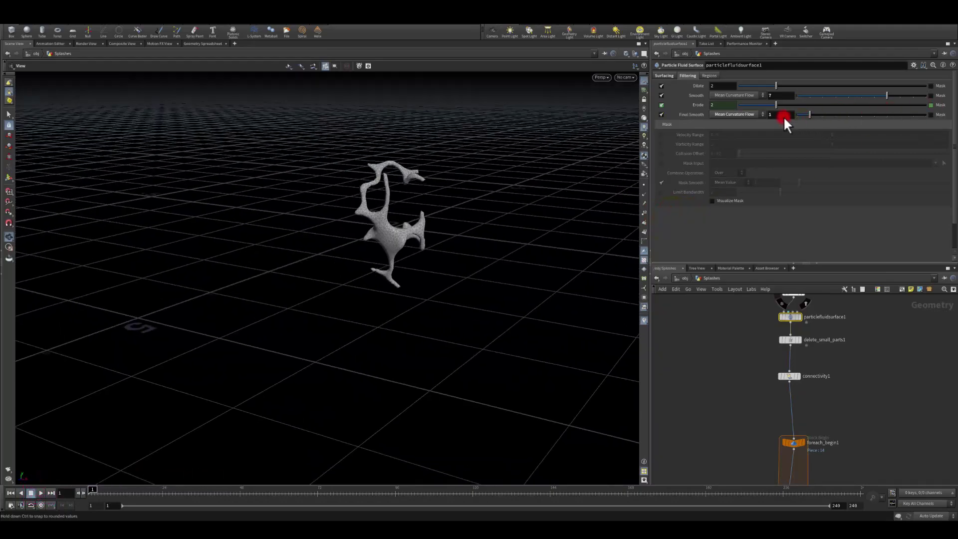
Enable Final Smooth again and raise its value from 1 to 4, comparing the splash piece's shape
drag(780, 121, 607, 182)
drag(771, 115, 823, 114)
drag(447, 267, 319, 260)
drag(786, 114, 837, 116)
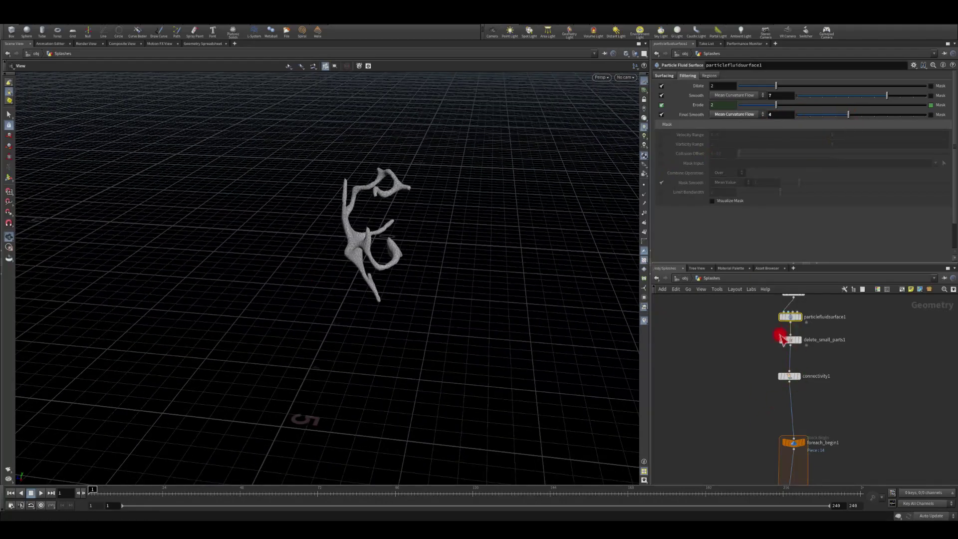
mouse_move(504, 300)
mouse_down()
mouse_move(439, 293)
mouse_move(590, 278)
mouse_move(434, 285)
mouse_move(196, 265)
mouse_move(413, 298)
mouse_move(556, 278)
mouse_move(616, 304)
mouse_move(517, 270)
mouse_move(440, 286)
mouse_move(499, 307)
mouse_up()
middle_drag(748, 464, 726, 317)
middle_drag(691, 386, 755, 372)
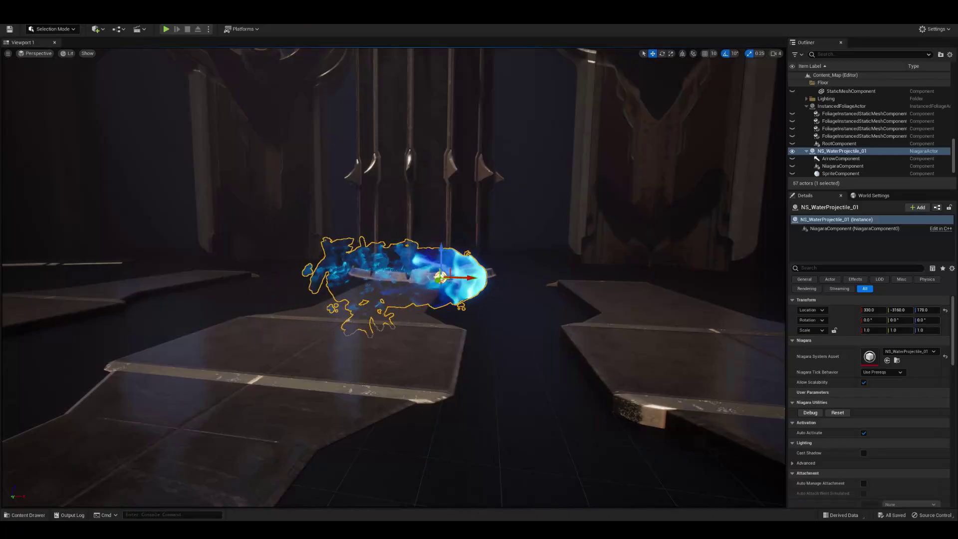
Switch to Unreal and view the NS_WaterProjectile_01 effect in the level without editor overlays
mouse_move(394, 277)
right_down()
mouse_move(380, 271)
mouse_move(388, 265)
right_up()
key(g)
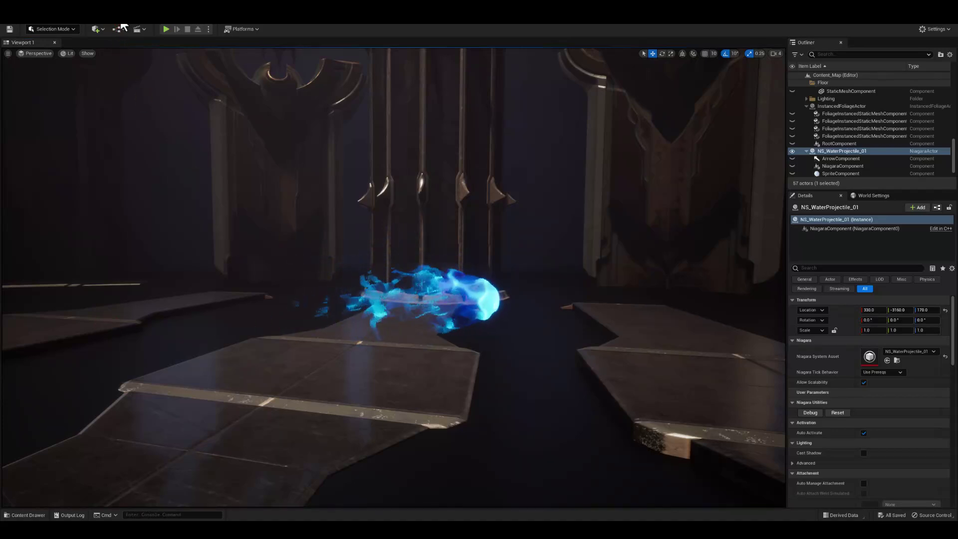
Inspect the imported splash static meshes from several angles in the Static Mesh Editor
click(372, 225)
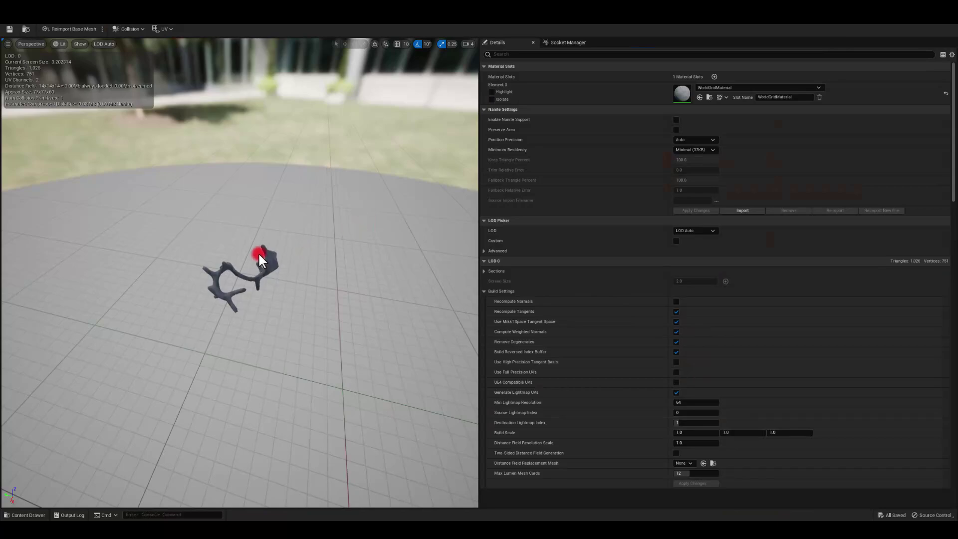
mouse_move(260, 260)
mouse_down()
mouse_move(246, 278)
mouse_move(215, 274)
mouse_move(382, 263)
mouse_move(439, 207)
mouse_move(402, 267)
mouse_move(220, 265)
mouse_up()
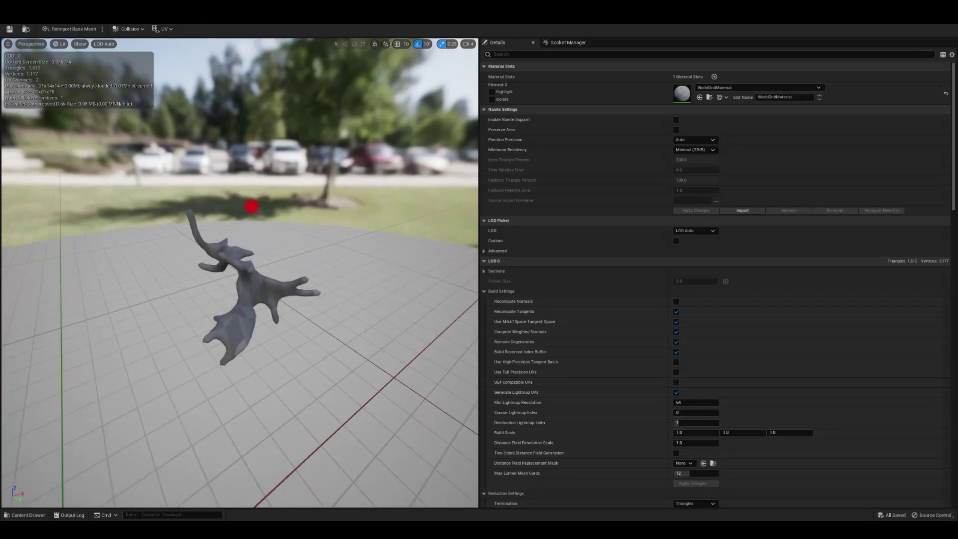
mouse_move(252, 205)
mouse_down()
mouse_move(268, 205)
mouse_move(284, 278)
mouse_move(94, 180)
mouse_move(75, 196)
mouse_move(241, 176)
mouse_move(392, 183)
mouse_move(472, 203)
mouse_move(353, 209)
mouse_move(485, 179)
mouse_move(321, 208)
mouse_move(291, 235)
mouse_move(126, 230)
mouse_move(373, 214)
mouse_move(346, 209)
mouse_move(362, 182)
mouse_move(333, 231)
mouse_move(150, 188)
mouse_move(183, 146)
mouse_move(241, 199)
mouse_move(359, 143)
mouse_move(359, 163)
mouse_move(438, 165)
mouse_move(364, 173)
mouse_move(447, 216)
mouse_move(328, 199)
mouse_move(225, 278)
mouse_move(189, 285)
mouse_move(402, 209)
mouse_move(394, 310)
mouse_move(242, 280)
mouse_move(196, 255)
mouse_move(304, 271)
mouse_up()
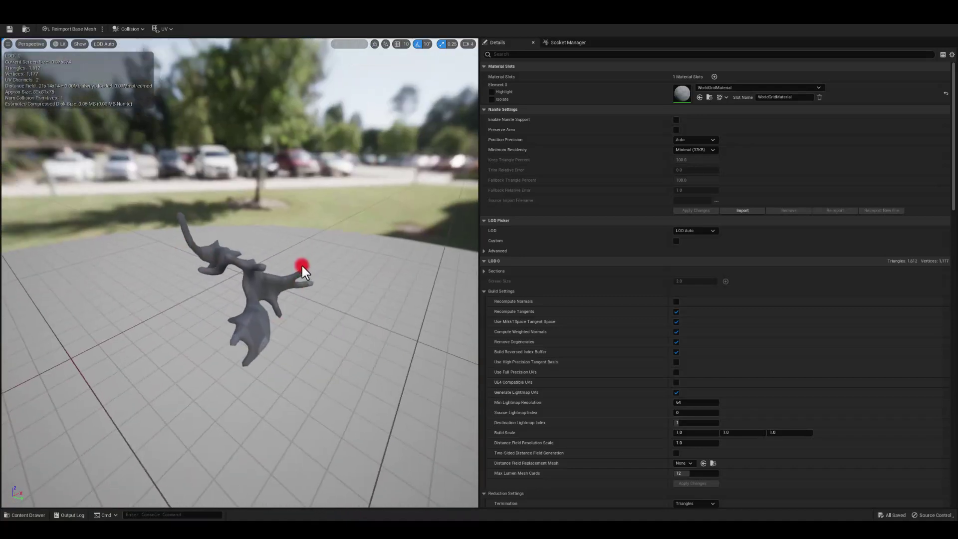